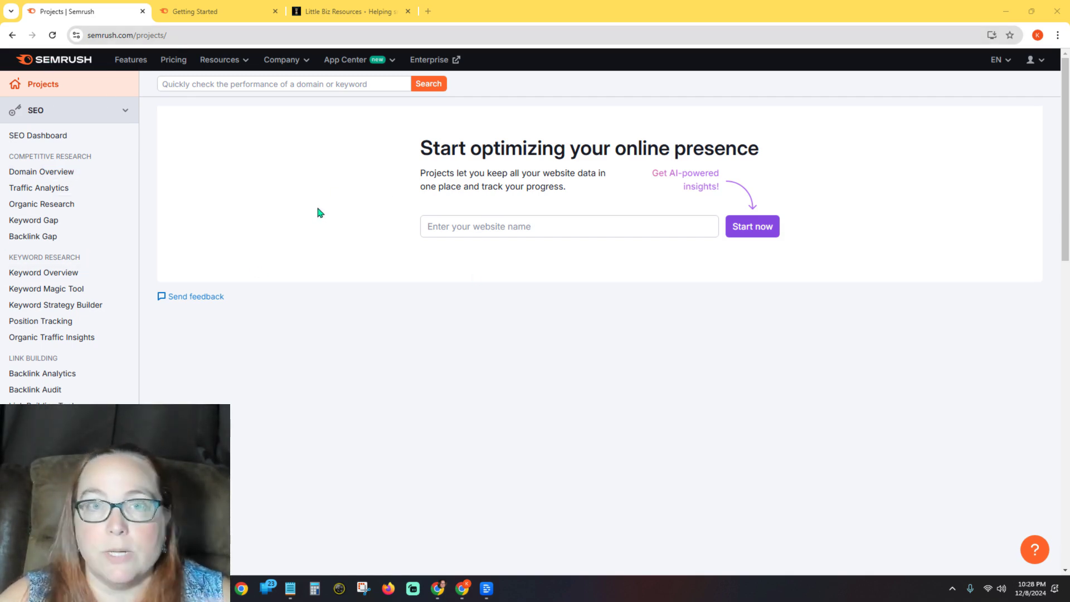
# Look through the SEO tools, expand the Local toolkit and open its GBP Optimization tool.
pyautogui.scroll(-4, 25, 263)
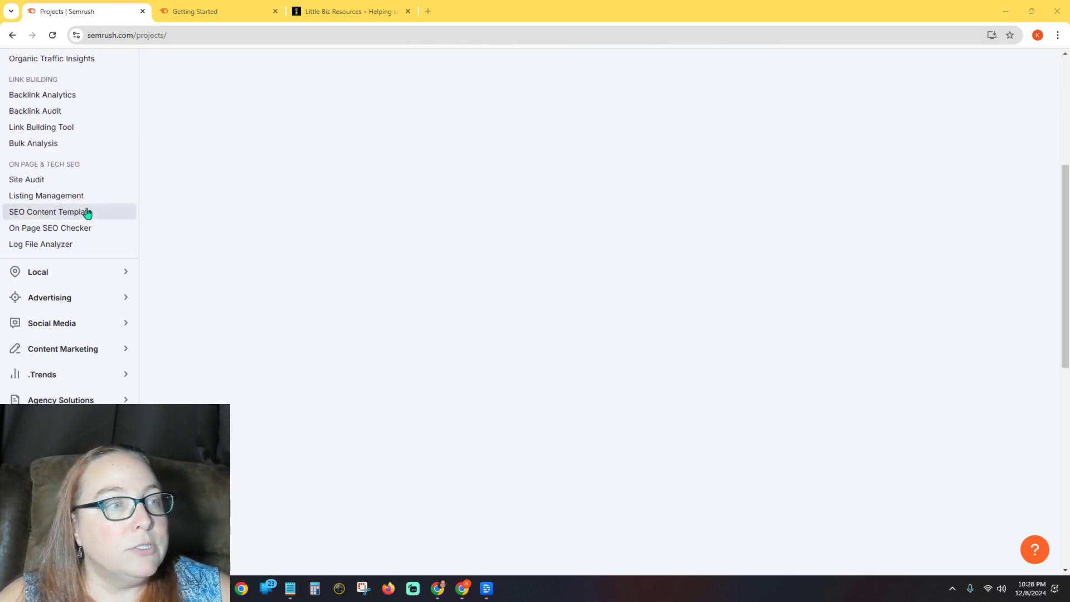
pyautogui.scroll(2, 86, 215)
pyautogui.scroll(2, 88, 191)
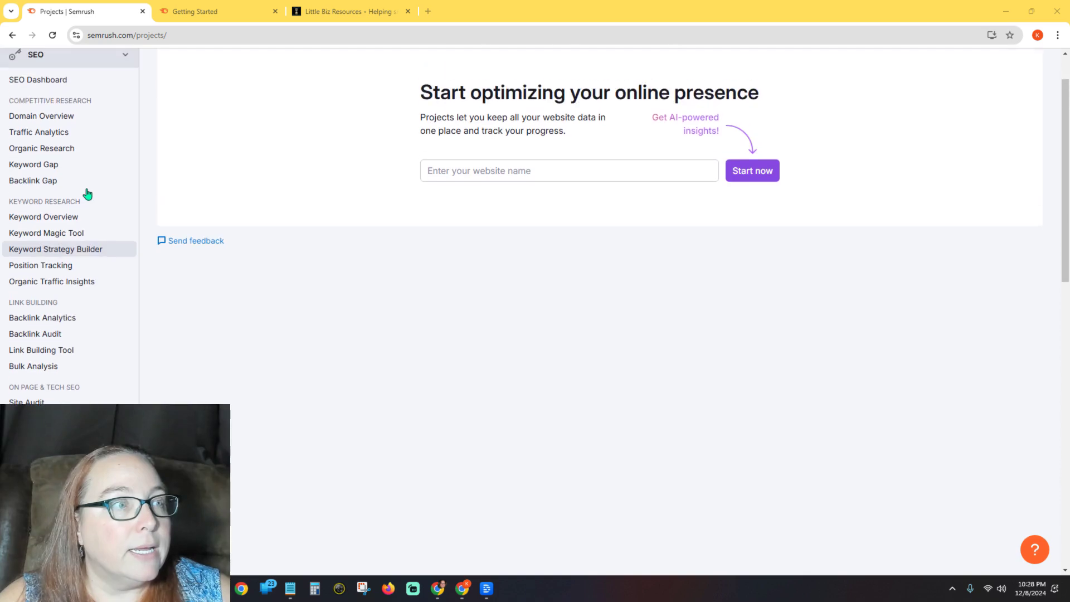
pyautogui.scroll(1, 87, 193)
pyautogui.scroll(-3, 87, 194)
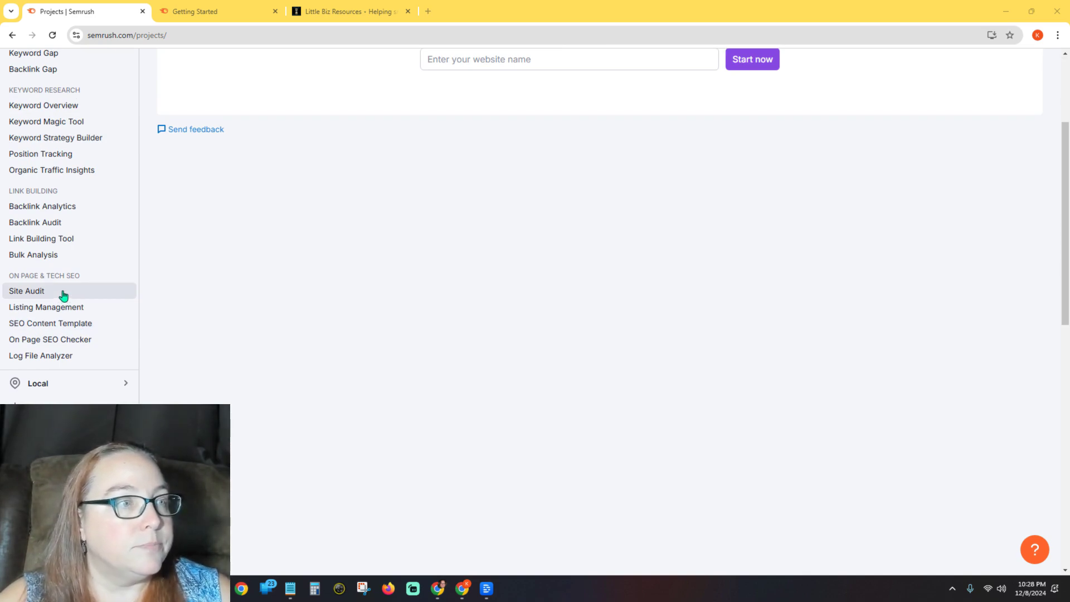
pyautogui.scroll(-3, 66, 279)
pyautogui.click(39, 221)
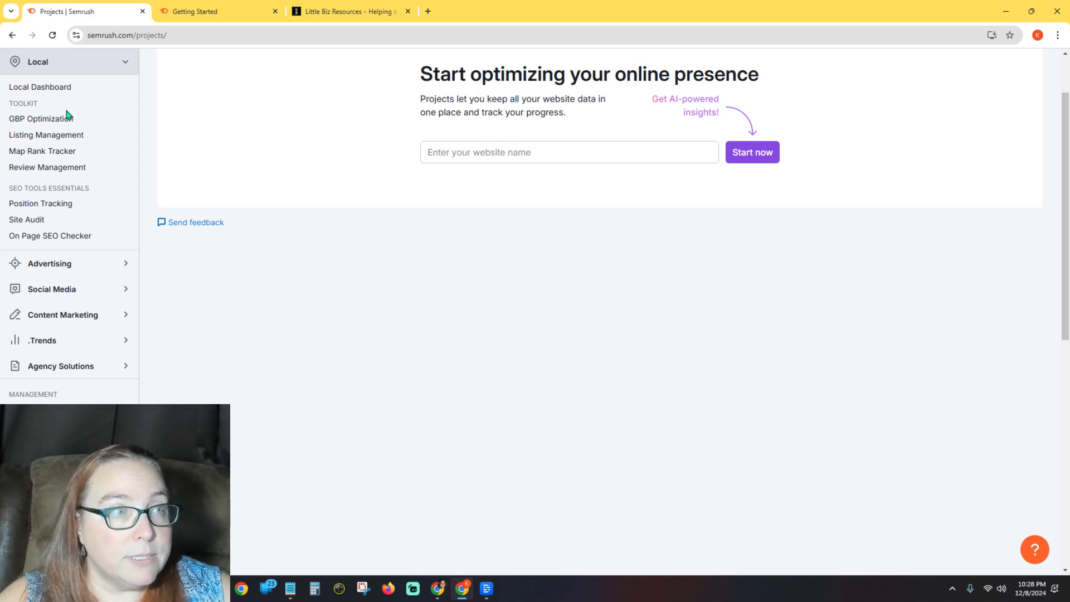
pyautogui.scroll(1, 59, 98)
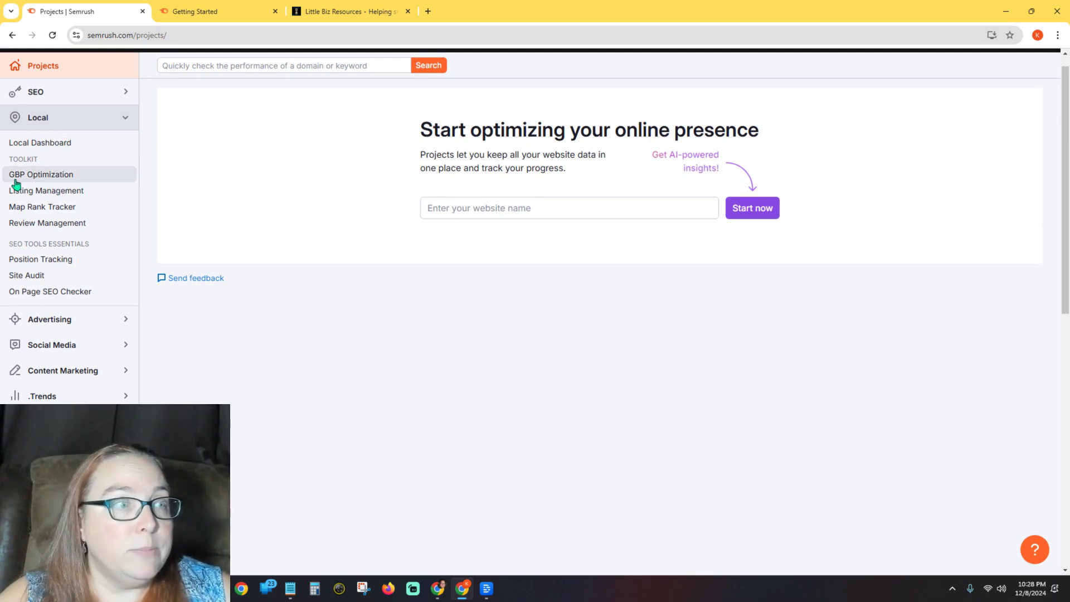
pyautogui.click(71, 180)
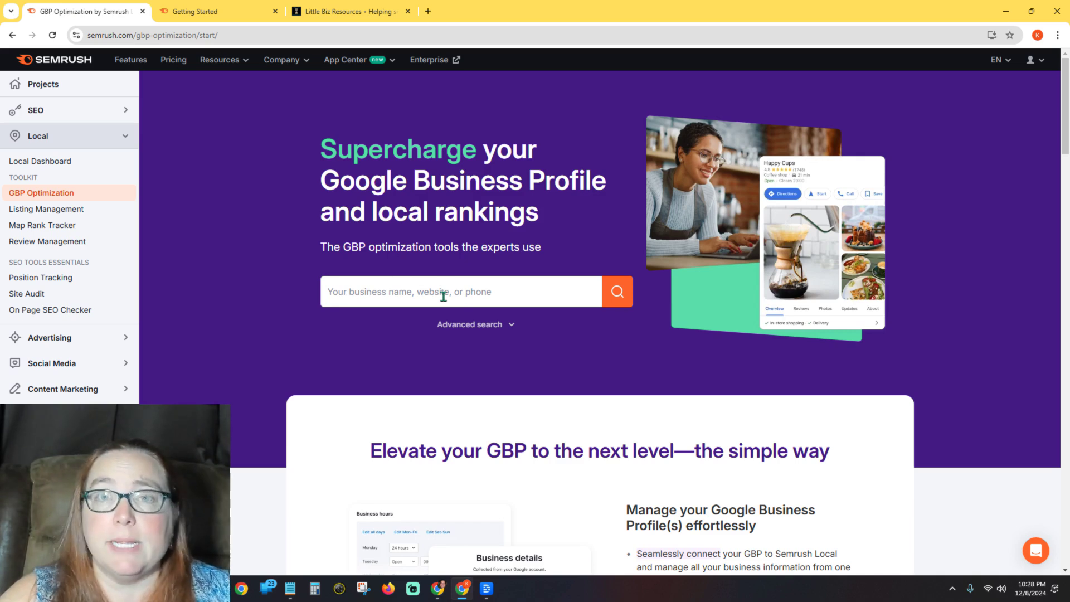
# Search the GBP Optimization tool for the business "Little Biz Resources" and open the advanced search form.
pyautogui.click(443, 296)
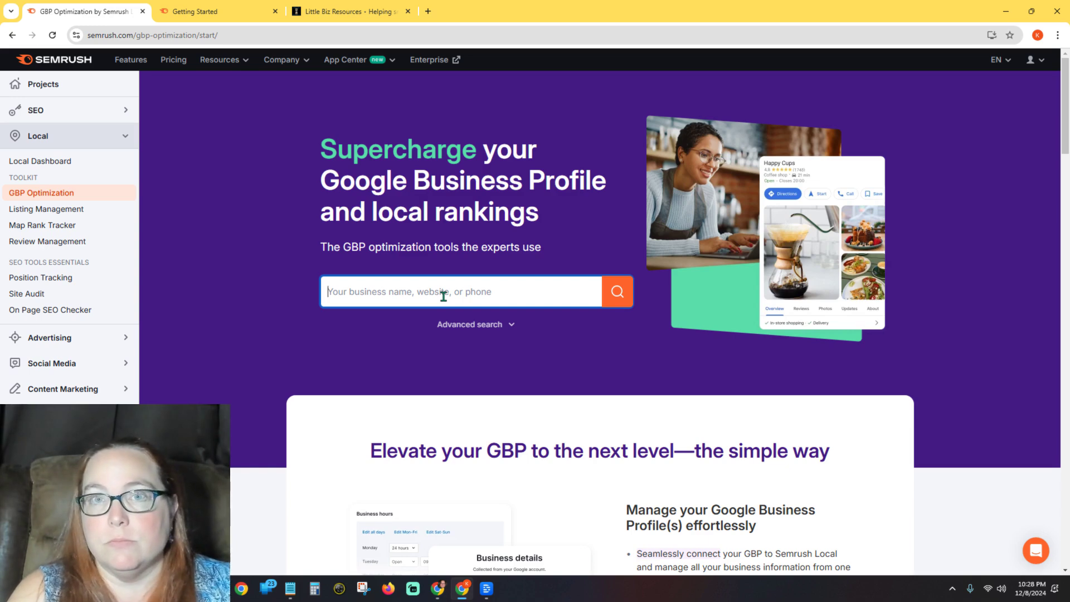
pyautogui.write('L')
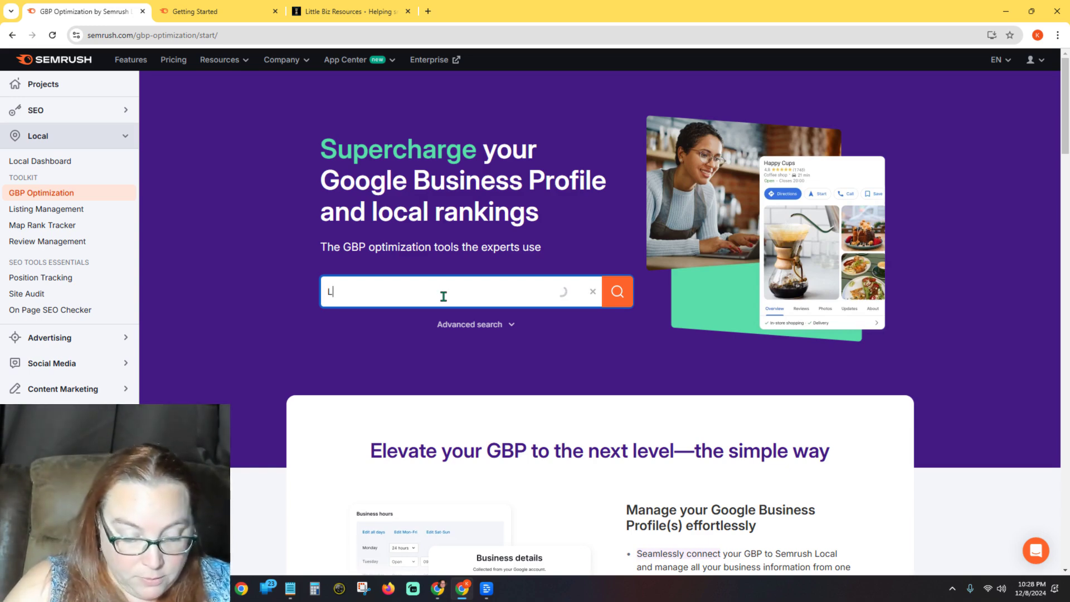
pyautogui.write('ittle Biz')
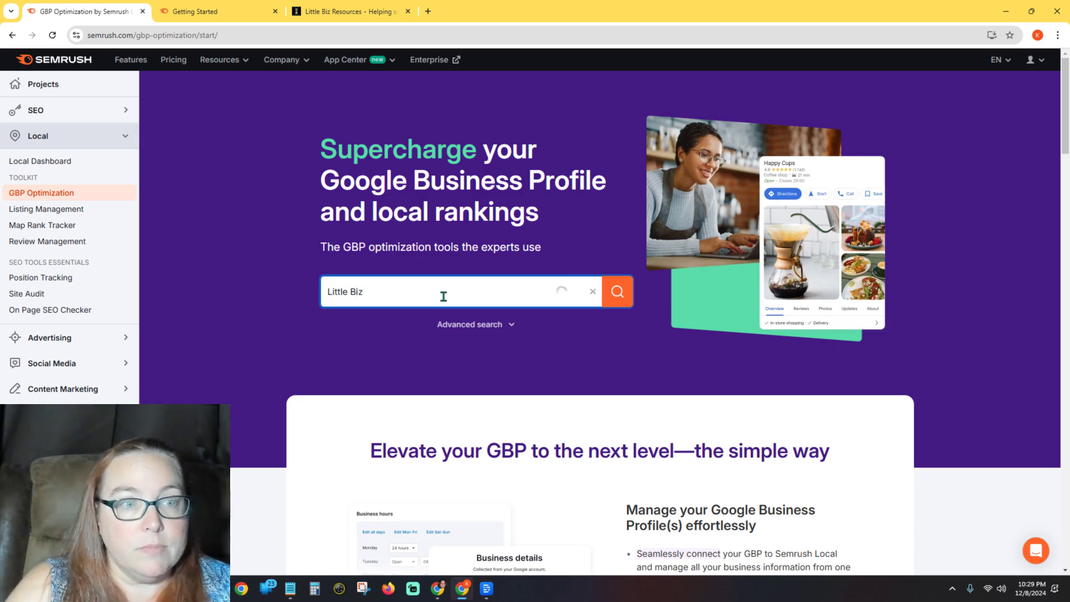
pyautogui.write(' Resources')
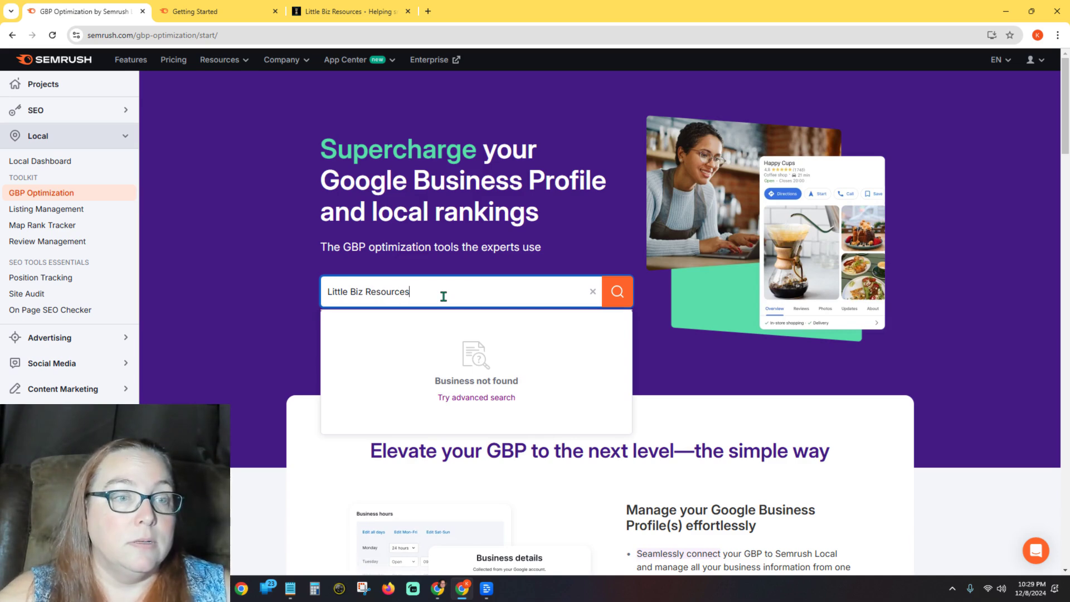
pyautogui.click(480, 397)
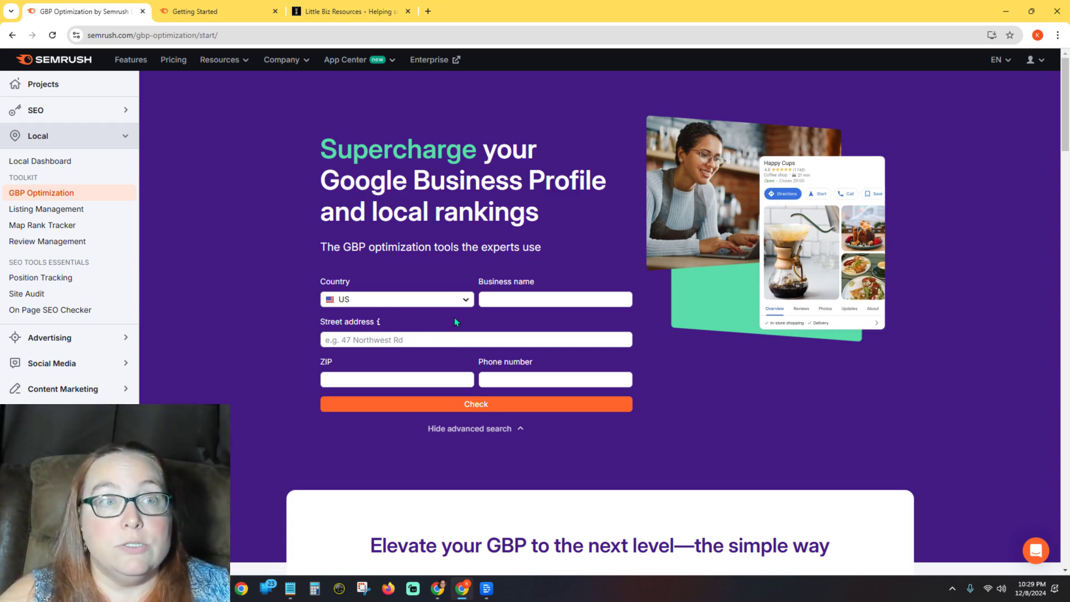
# View the Google Business Profile site at business.google.com in a new browser tab, and close that tab.
pyautogui.click(428, 11)
pyautogui.write('b')
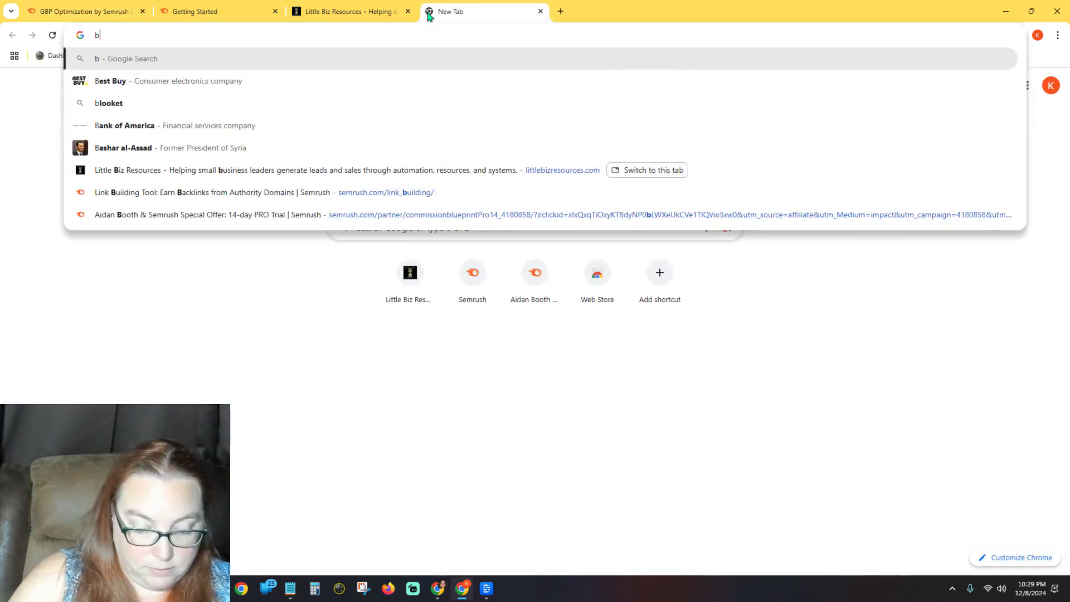
pyautogui.write('usiness.googl.e')
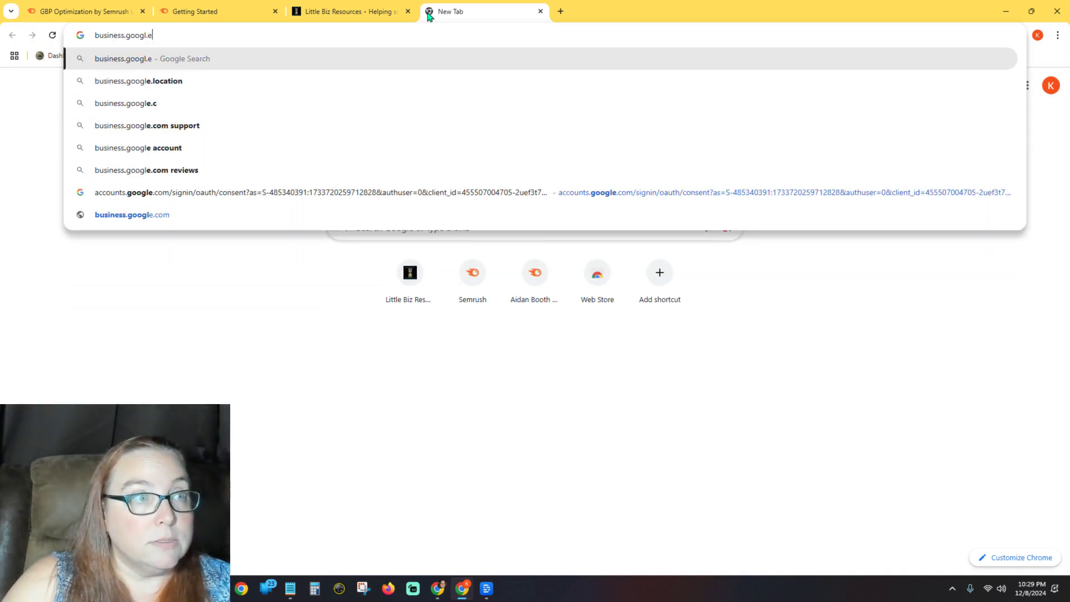
pyautogui.press('BackSpace')
pyautogui.press('BackSpace')
pyautogui.write('e.co')
pyautogui.press('Return')
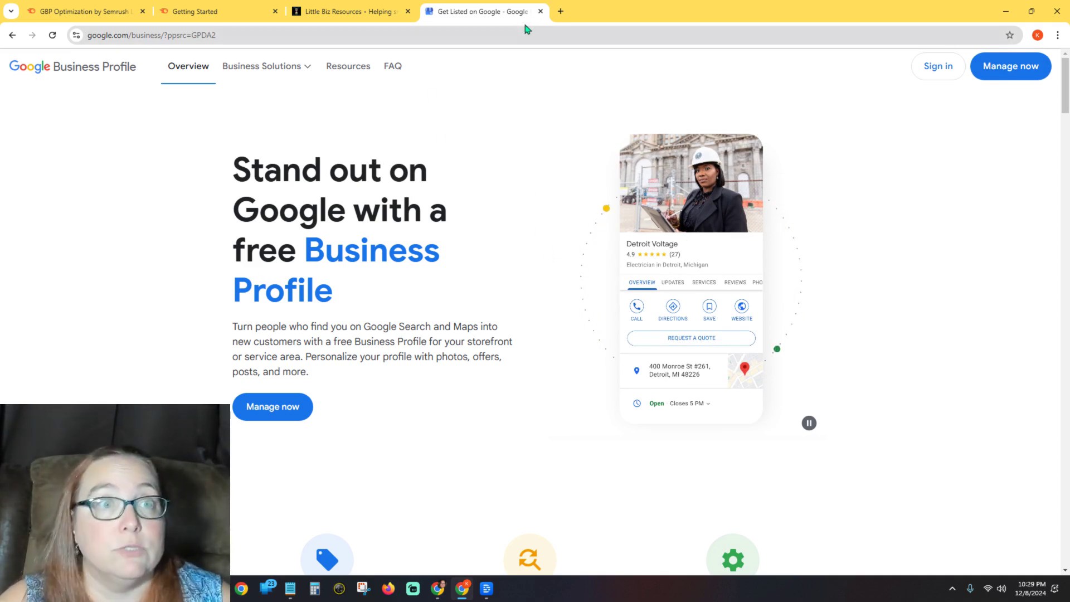
pyautogui.click(541, 12)
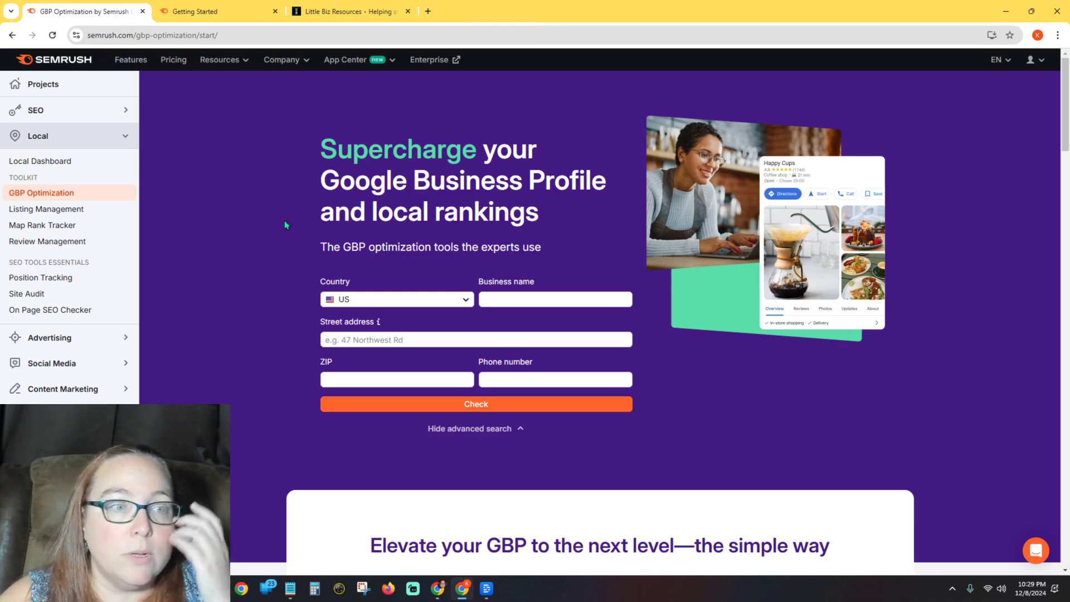
# Hide the advanced search form and clear the business name from the simple search.
pyautogui.click(480, 430)
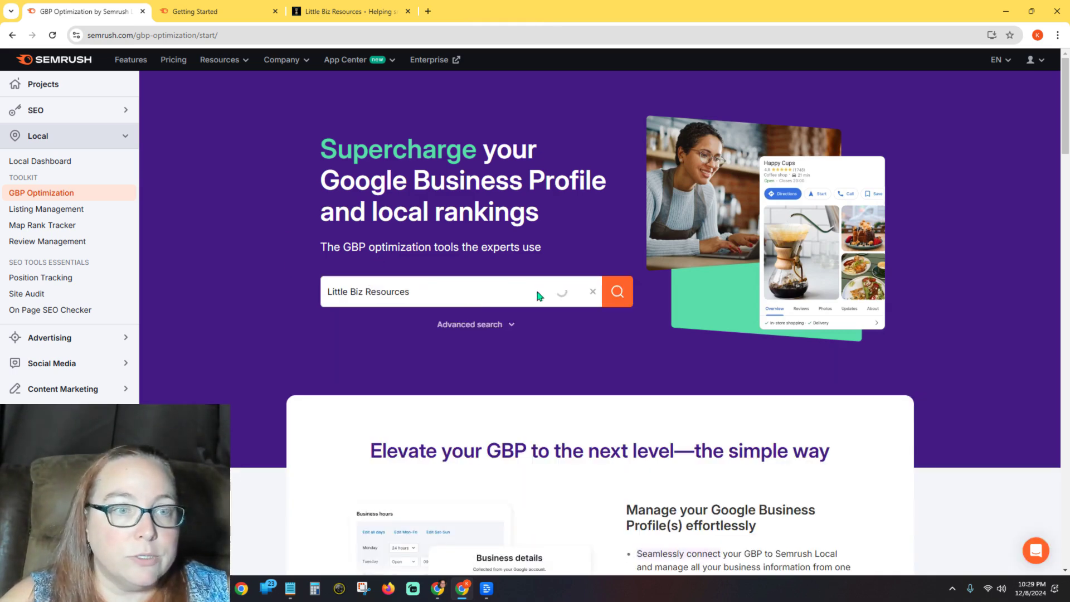
pyautogui.click(445, 296)
pyautogui.hotkey('ctrl', 'a')
pyautogui.press('BackSpace')
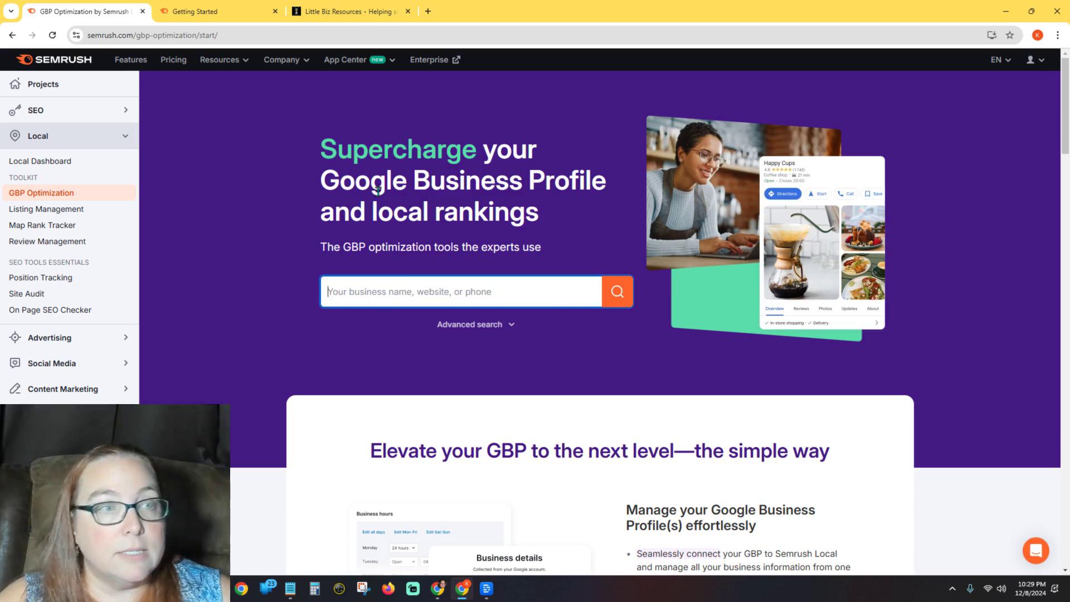
# Open Google Maps at maps.google.com in a new browser tab.
pyautogui.click(428, 12)
pyautogui.write('ma')
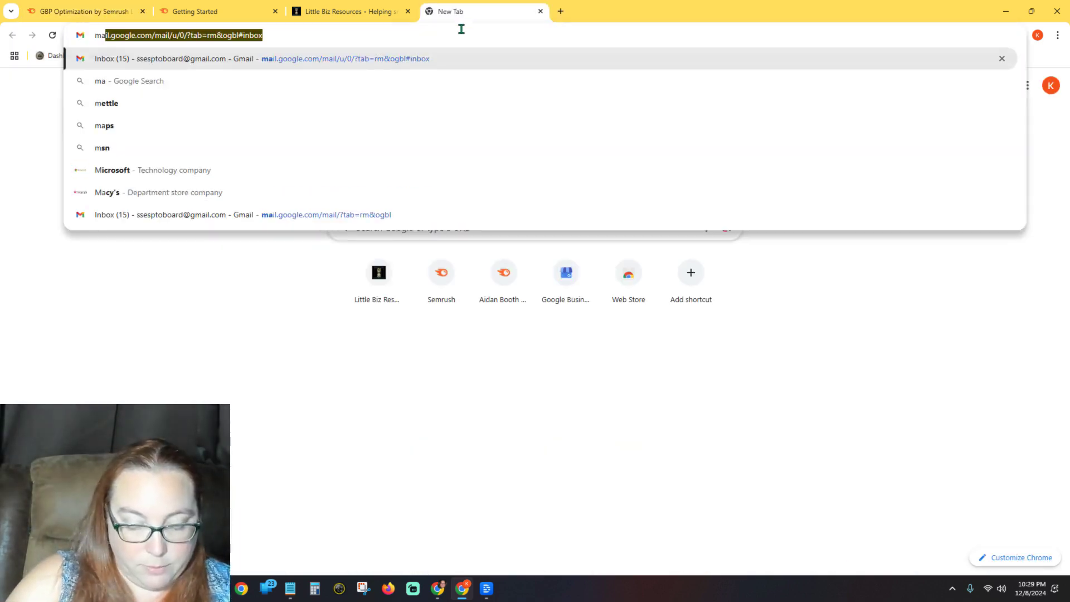
pyautogui.write('ps.goog')
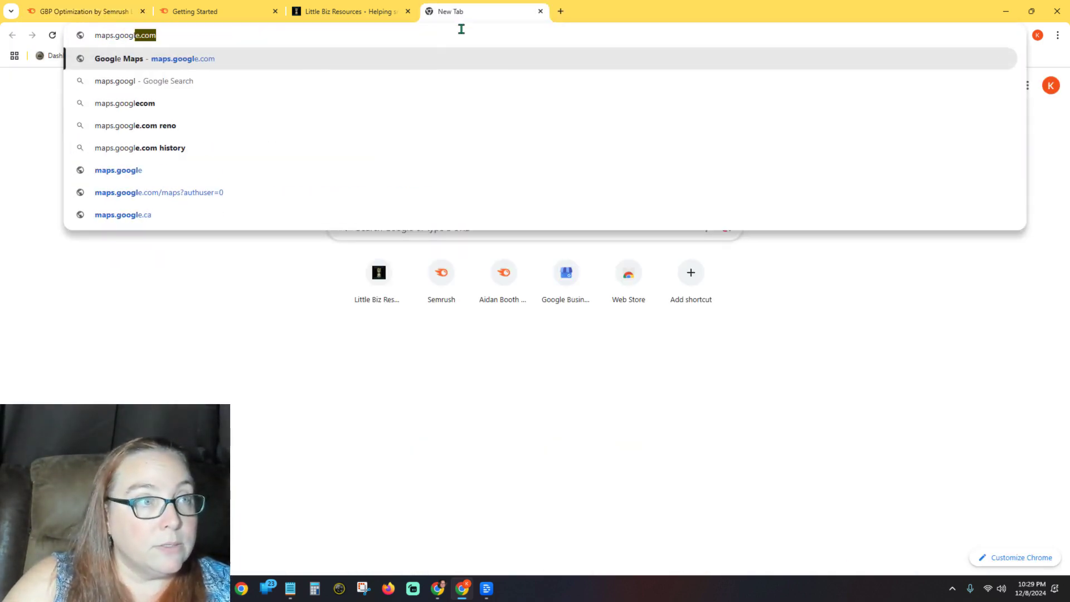
pyautogui.write('le.com')
pyautogui.press('Return')
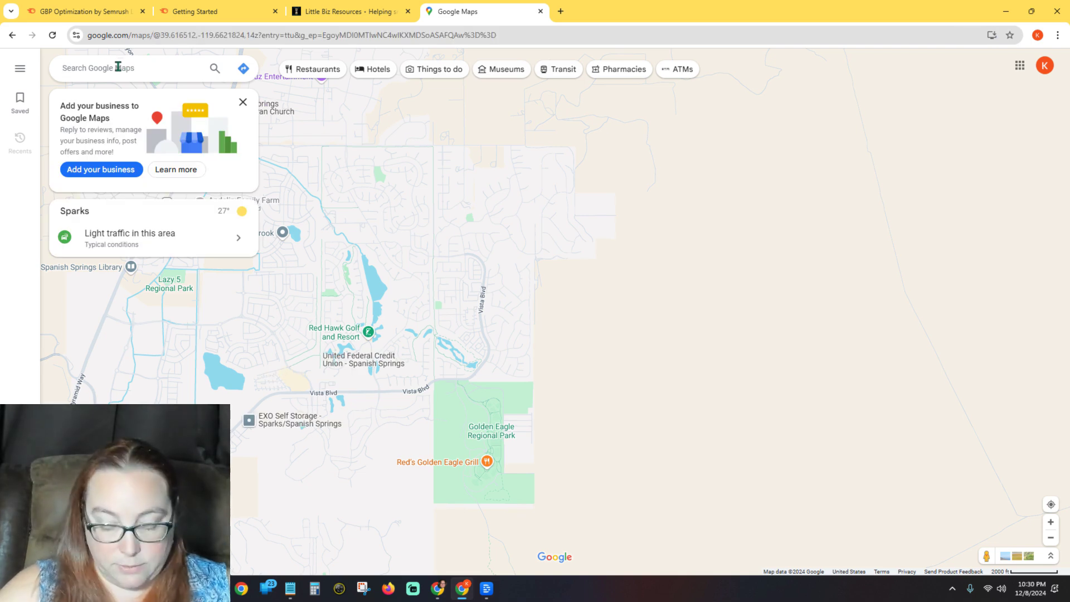
# Search Google Maps for realtors near Sparks, NV.
pyautogui.write('realt')
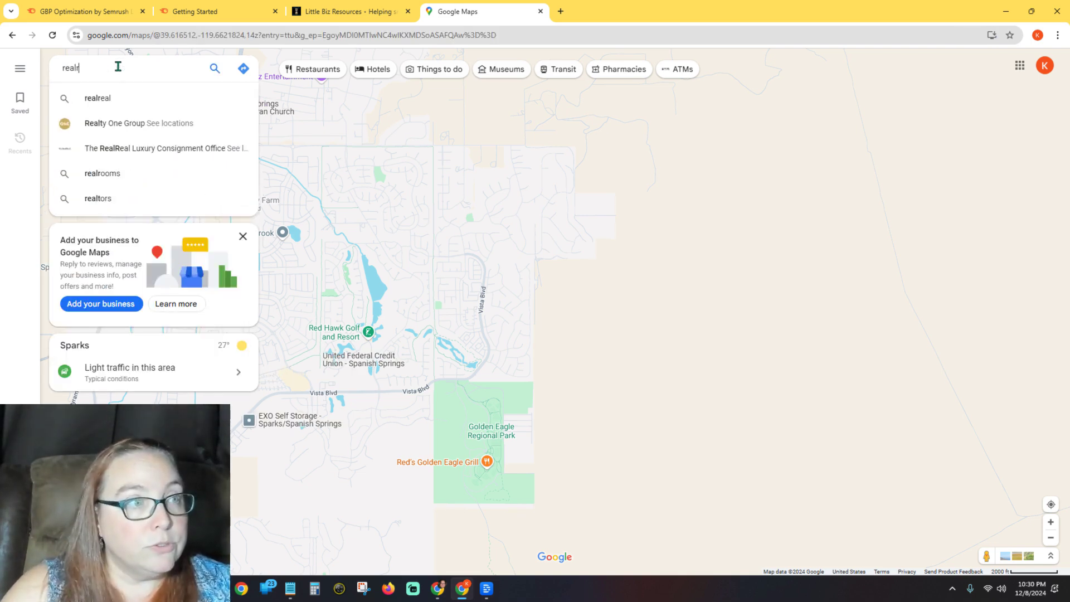
pyautogui.write('or sparks nv')
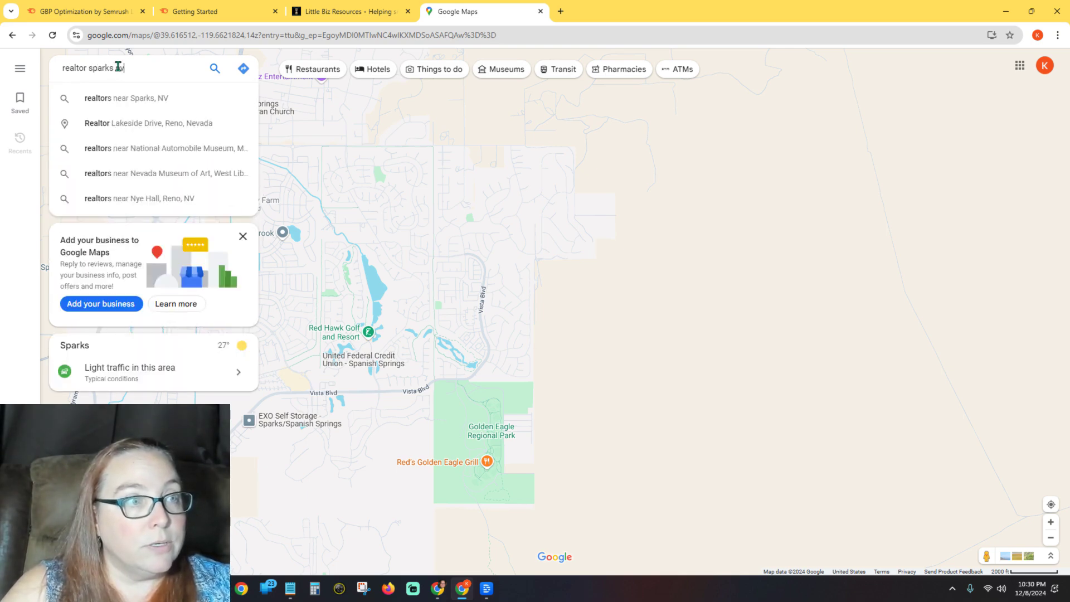
pyautogui.click(134, 98)
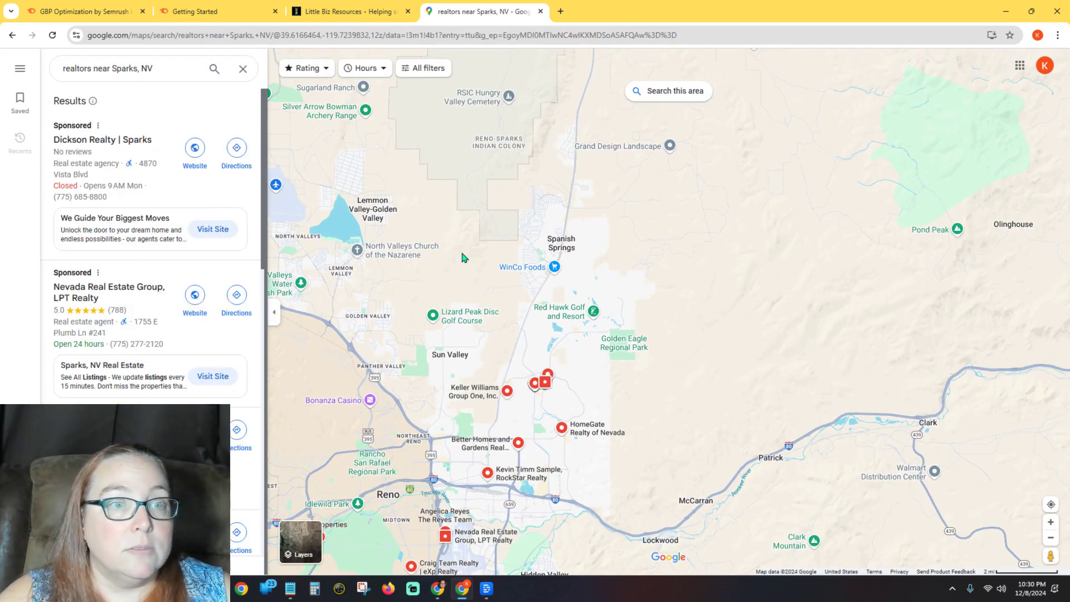
# Open the non-sponsored Nevada Real Estate Group, LPT Realty result in a new tab.
pyautogui.scroll(-2, 156, 200)
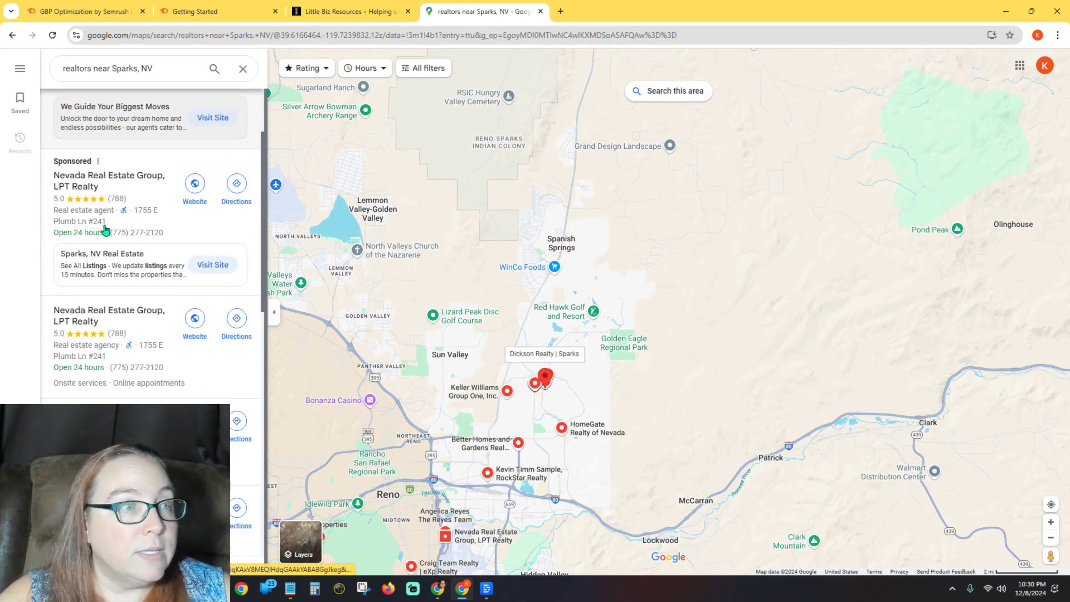
pyautogui.scroll(-2, 145, 201)
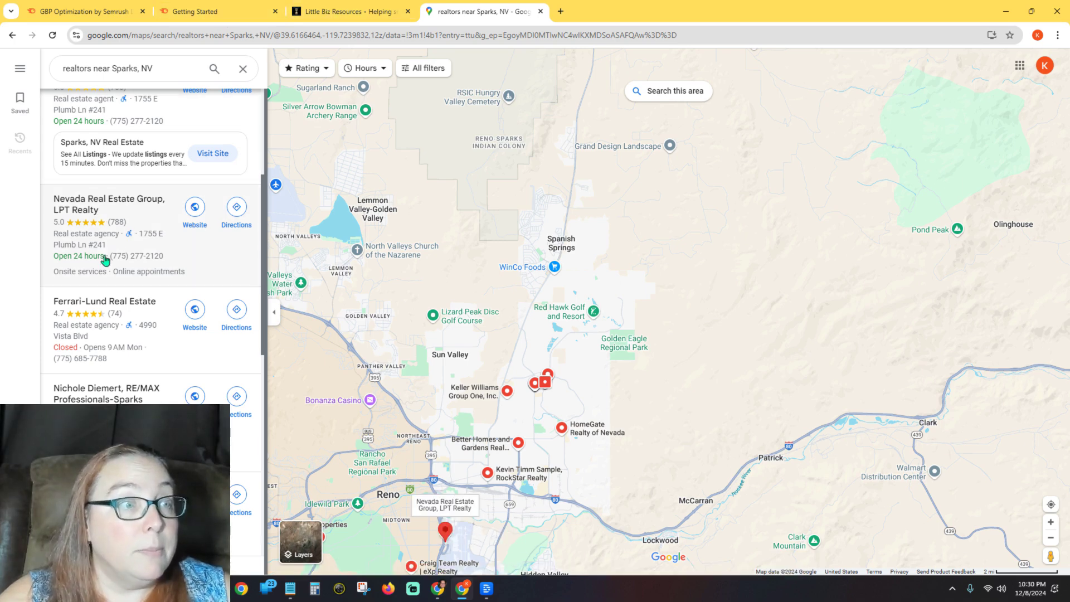
pyautogui.click(168, 13)
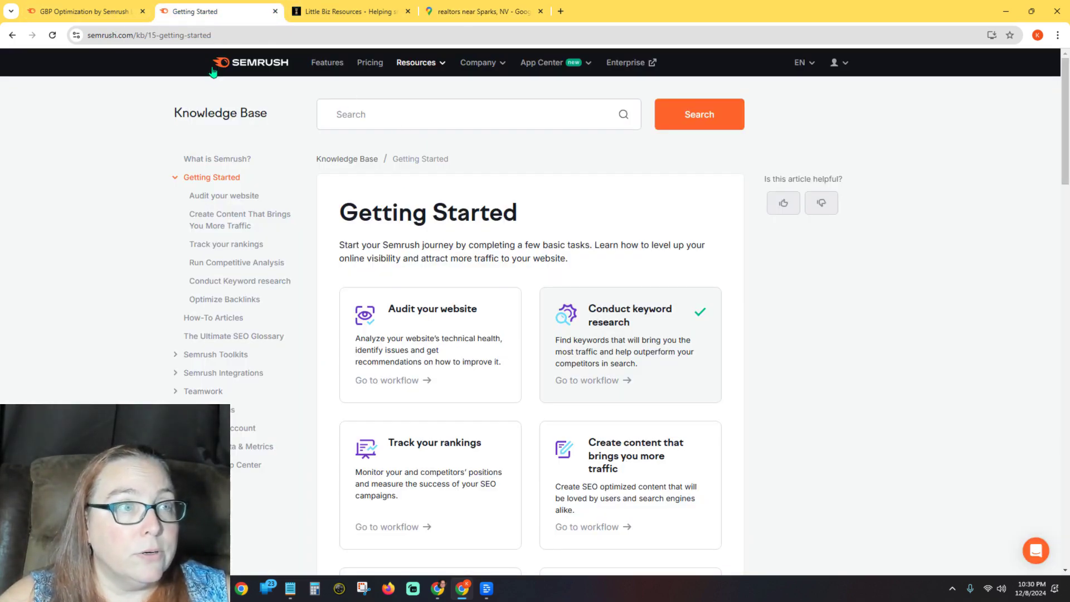
pyautogui.click(477, 8)
pyautogui.moveTo(60, 199); pyautogui.dragTo(122, 198)
pyautogui.rightClick(119, 196)
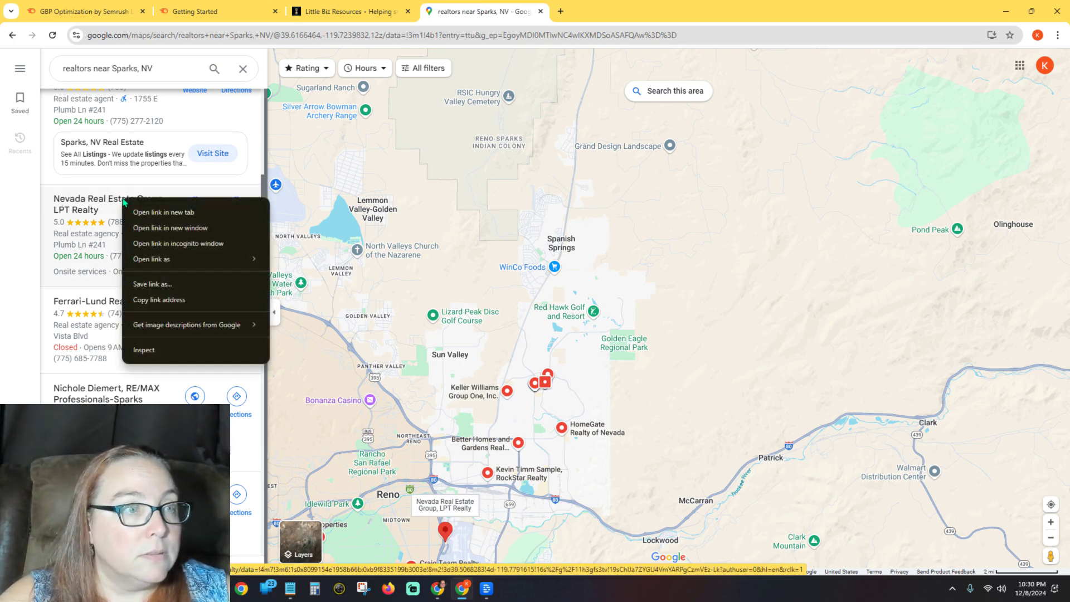
pyautogui.click(162, 209)
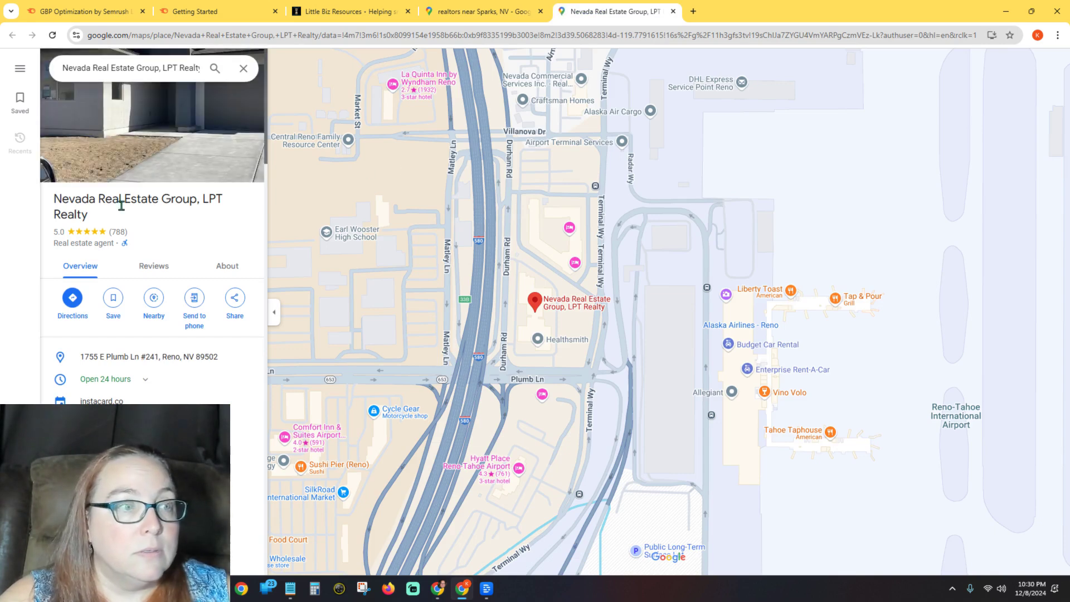
# Copy the name "Nevada Real Estate Group" from its Maps listing, search for it in Semrush's GBP Optimization tool and choose Nevada Real Estate Group, LPT Realty.
pyautogui.moveTo(53, 199); pyautogui.dragTo(197, 196)
pyautogui.hotkey('ctrl', 'c')
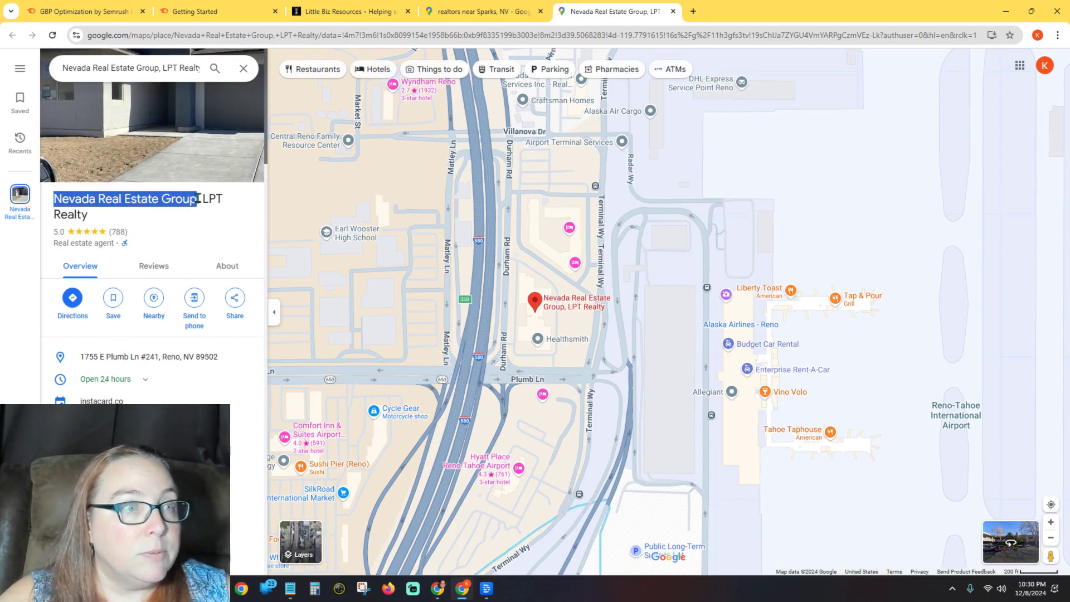
pyautogui.click(106, 11)
pyautogui.click(442, 290)
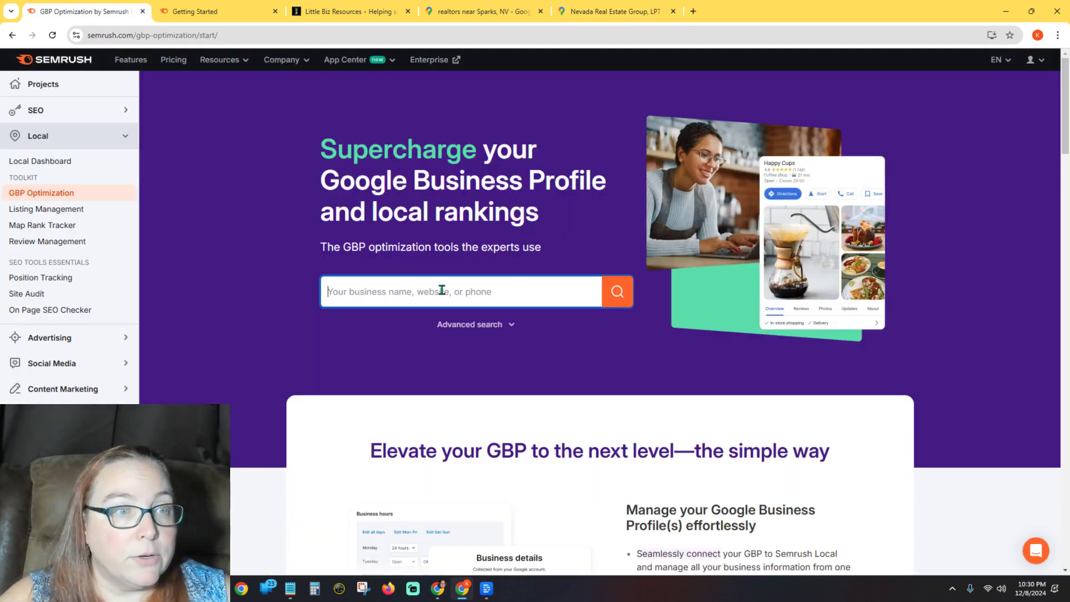
pyautogui.hotkey('ctrl', 'v')
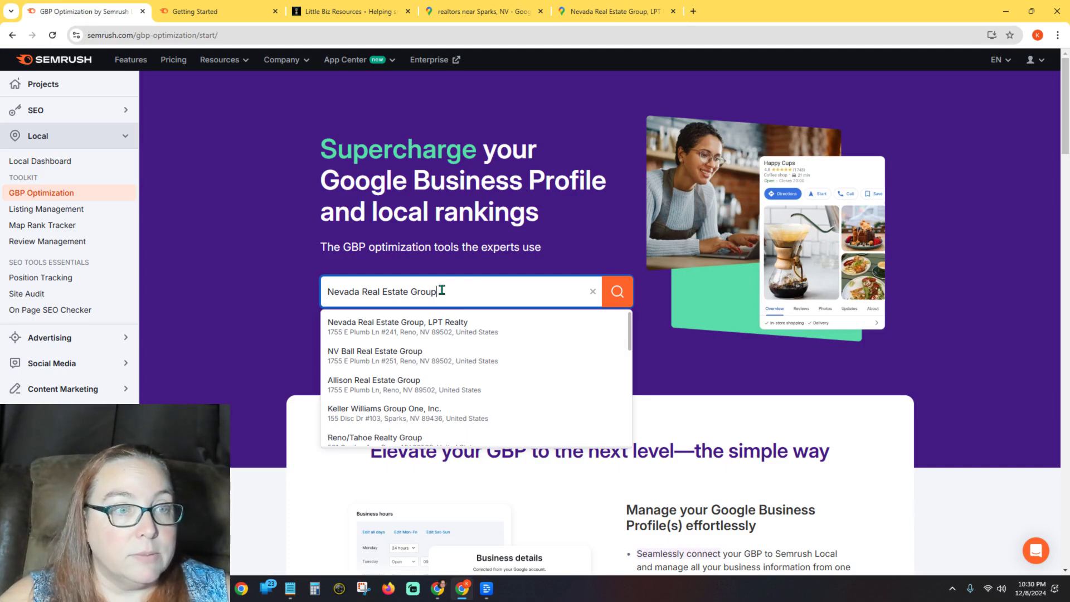
pyautogui.click(402, 324)
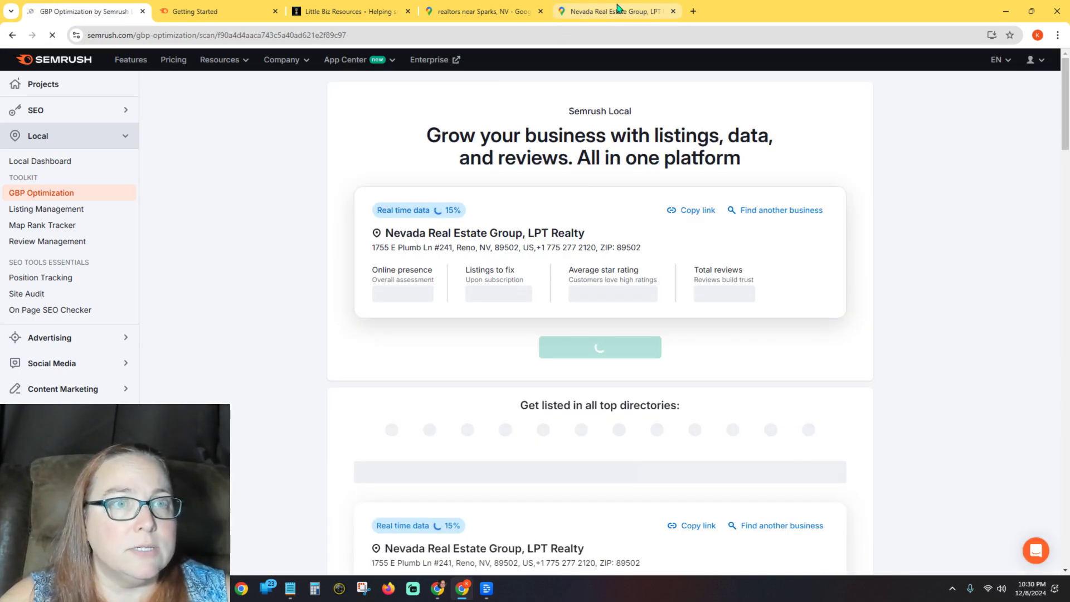
# Examine the contact details on the Nevada Real Estate Group listing in Google Maps, checking back on the Semrush scan.
pyautogui.click(617, 10)
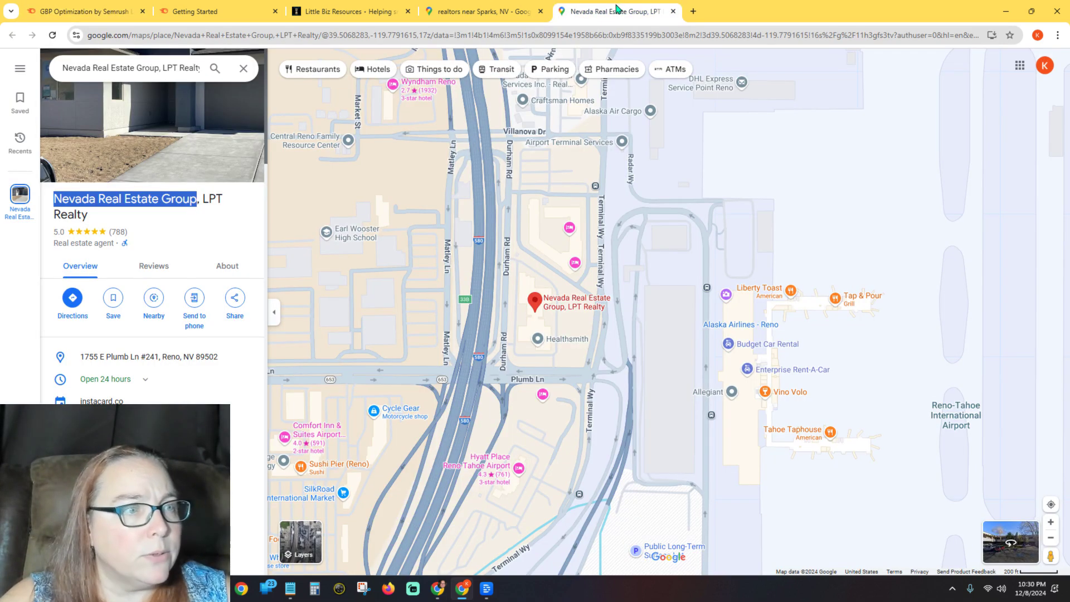
pyautogui.scroll(-3, 133, 238)
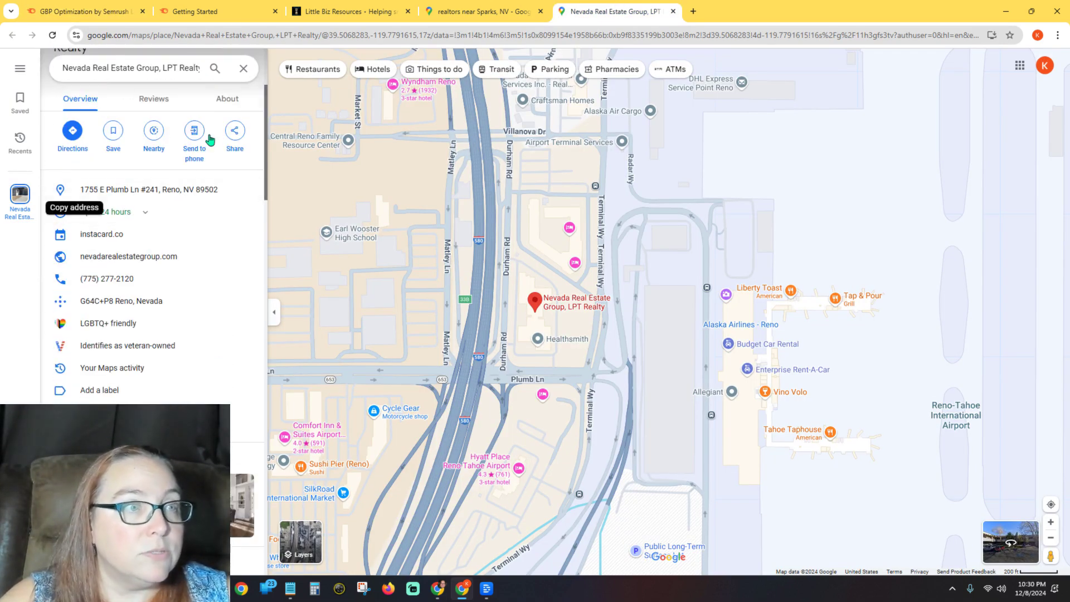
pyautogui.click(84, 11)
pyautogui.click(639, 10)
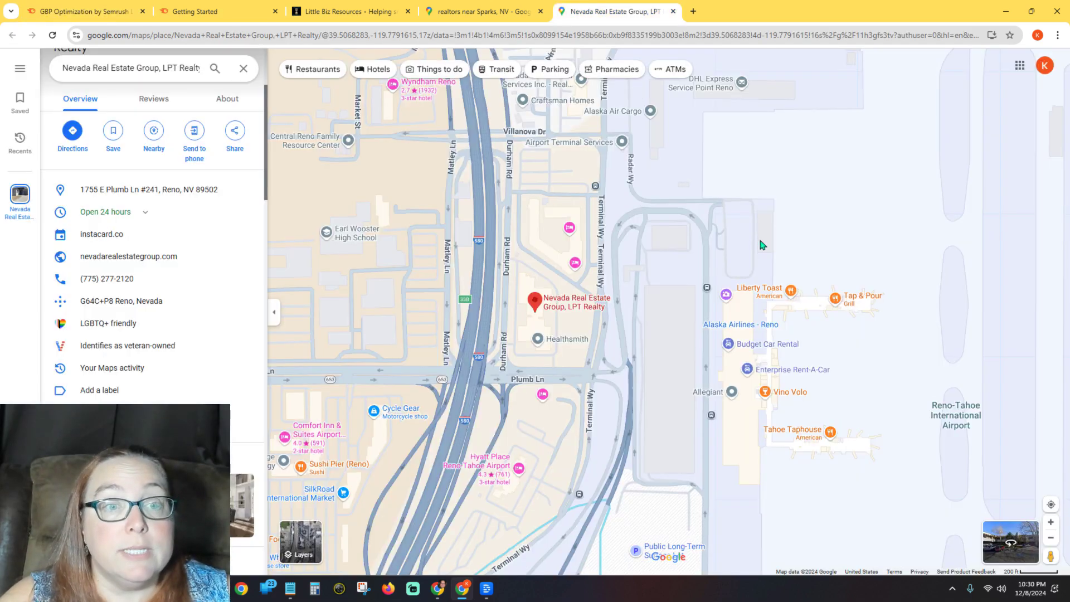
# Return to the Google Maps results for realtors near Sparks, NV and compare the listed agencies' ratings and business details.
pyautogui.click(475, 10)
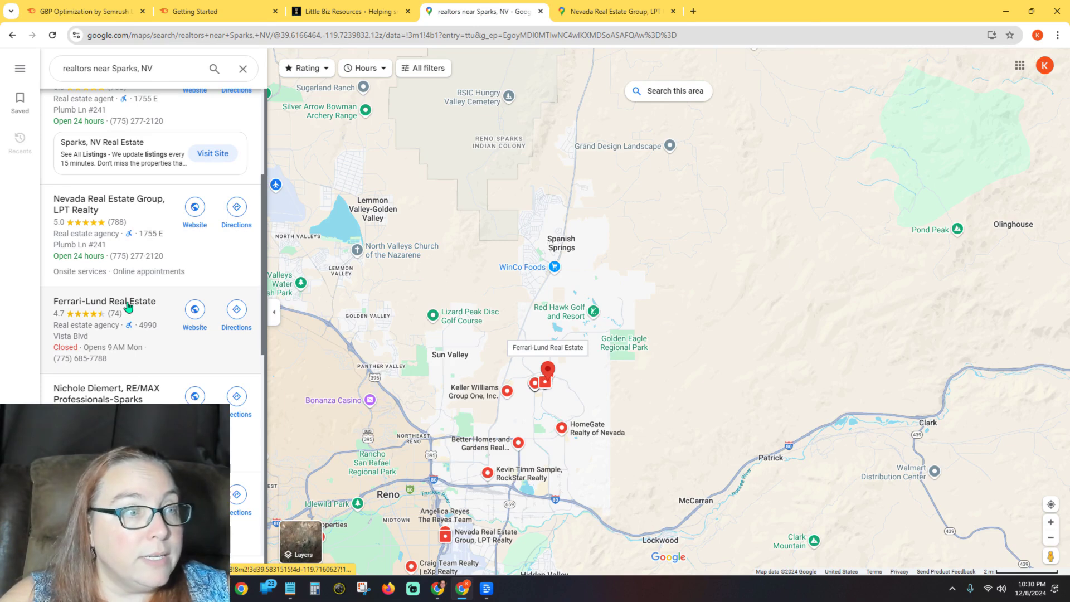
pyautogui.scroll(-3, 134, 199)
pyautogui.scroll(2, 131, 281)
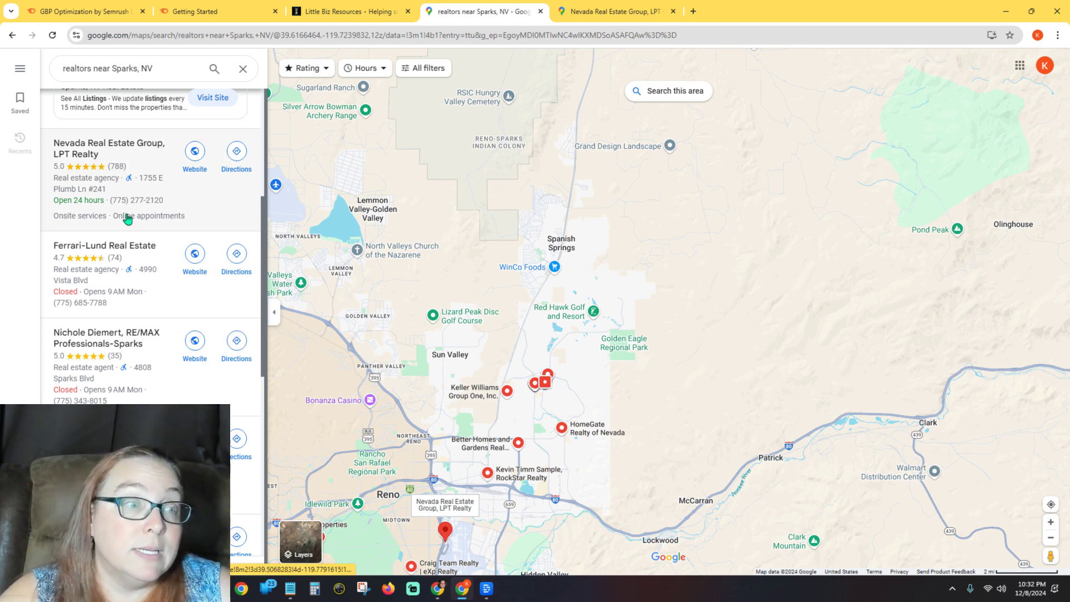
pyautogui.scroll(-2, 140, 240)
pyautogui.scroll(4, 156, 273)
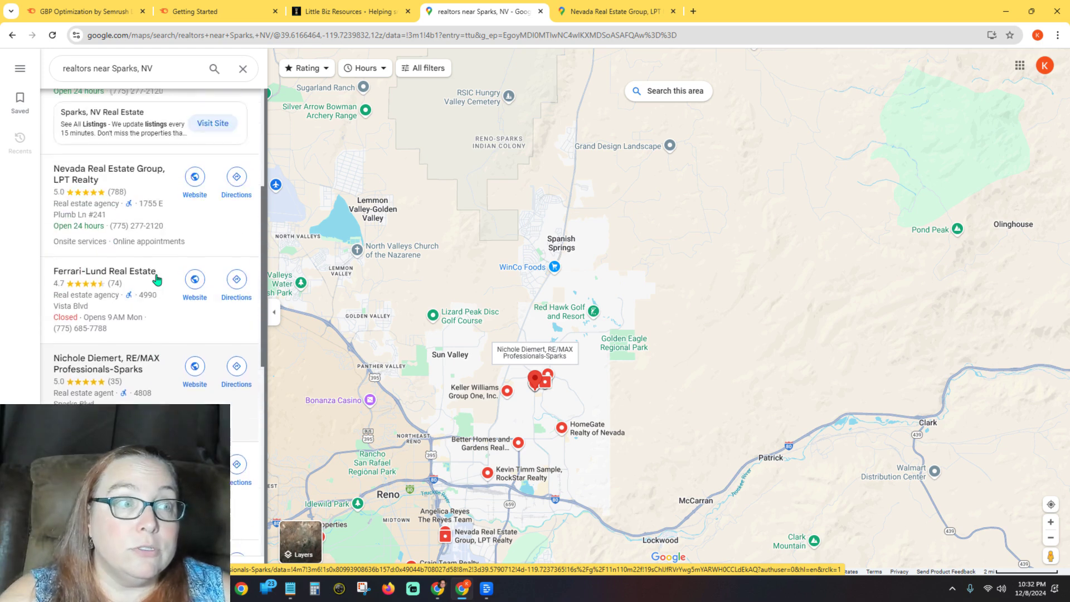
pyautogui.scroll(-1, 154, 277)
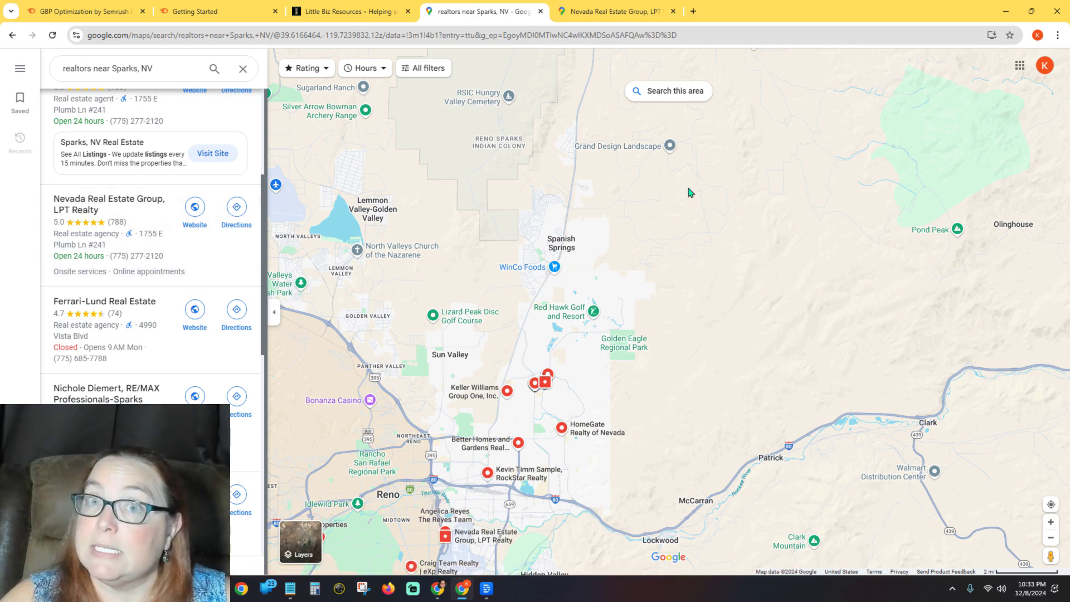
# Go back to the Semrush scan of Nevada Real Estate Group, LPT Realty and examine its online presence summary and directory issues.
pyautogui.click(55, 12)
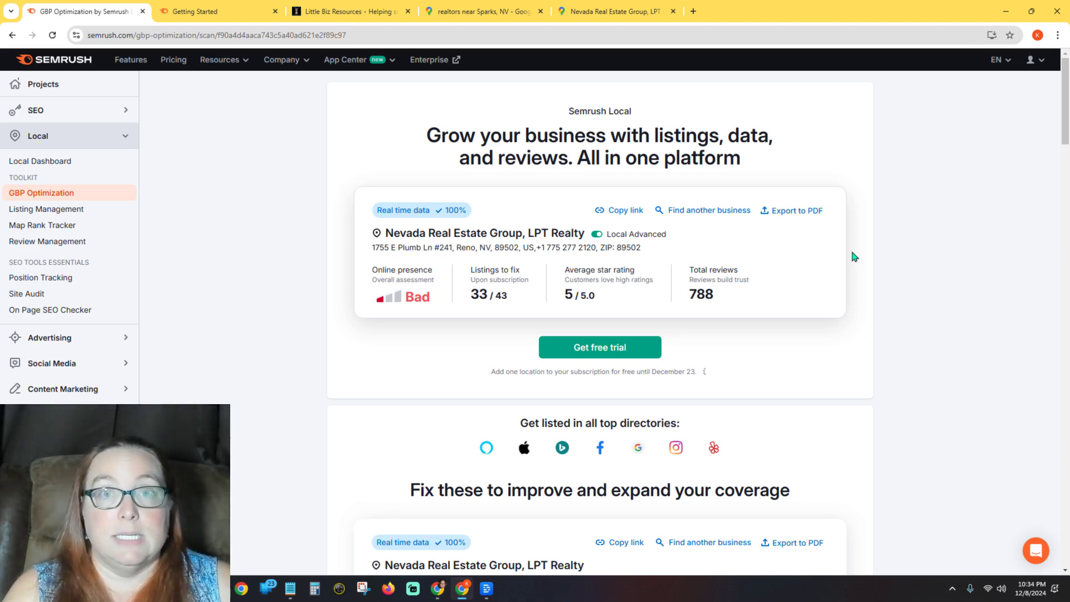
pyautogui.scroll(-3, 884, 279)
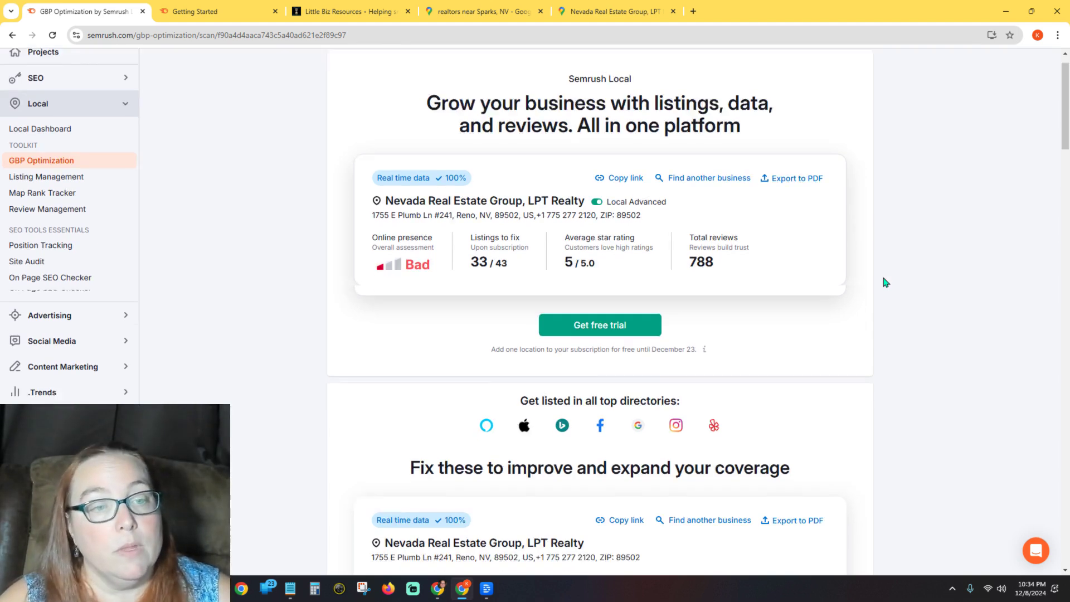
pyautogui.scroll(3, 880, 277)
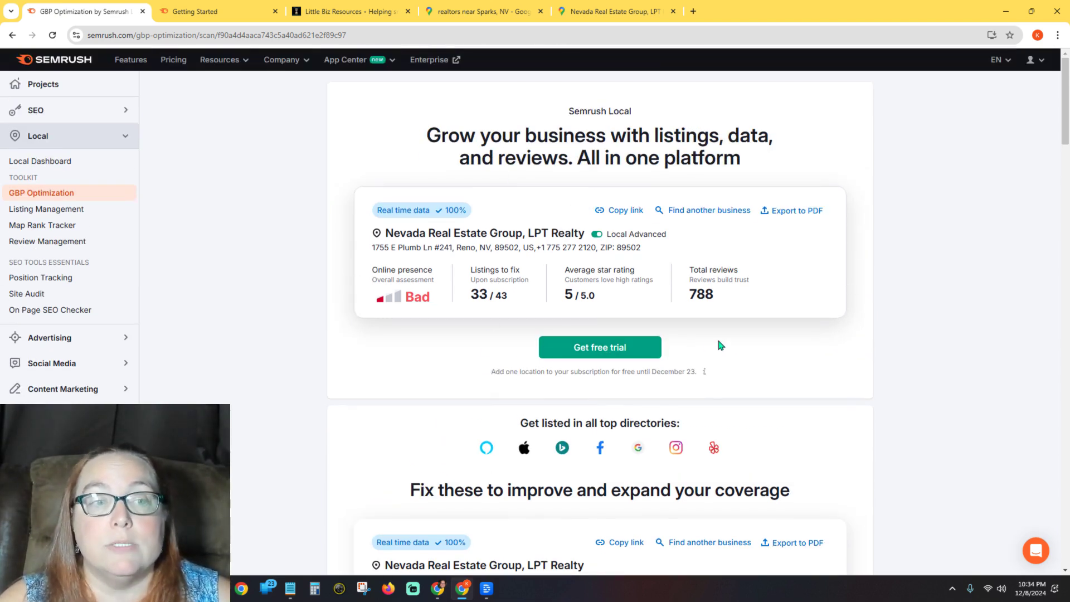
pyautogui.scroll(-2, 791, 273)
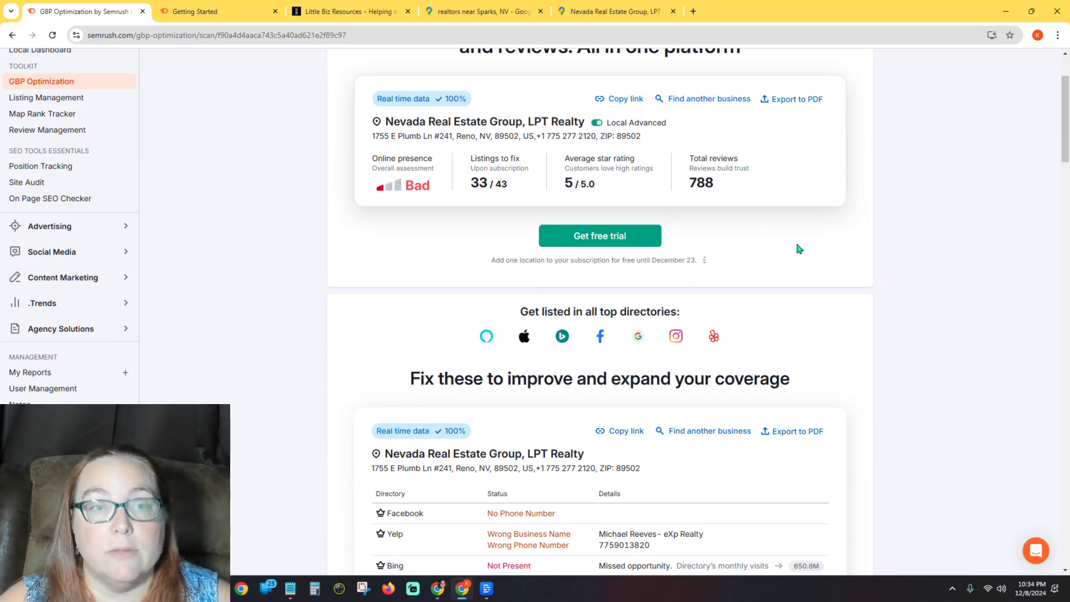
pyautogui.scroll(-3, 800, 245)
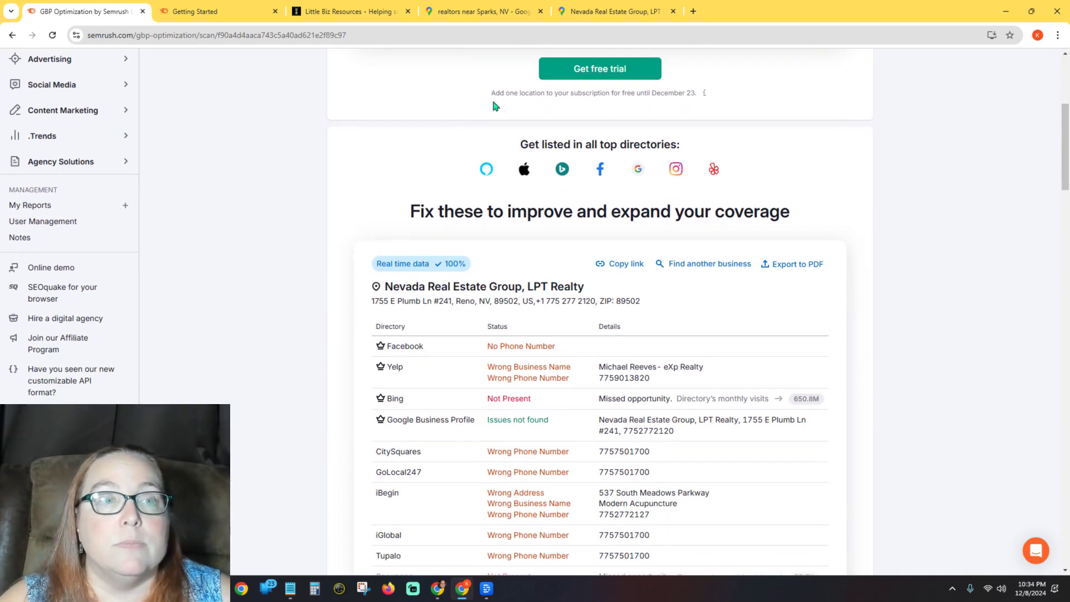
pyautogui.scroll(5, 818, 263)
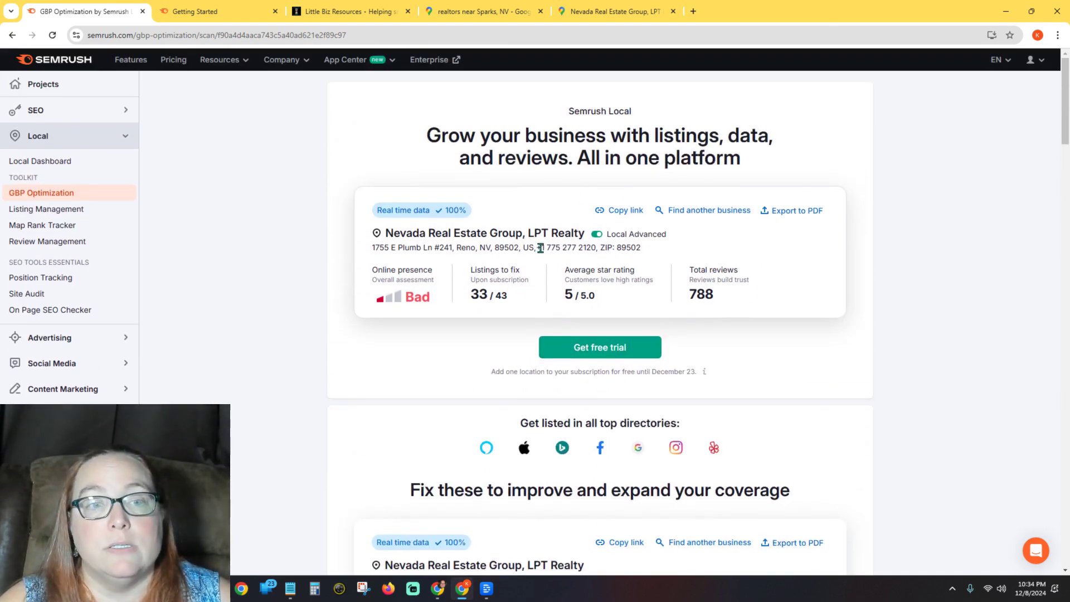
pyautogui.scroll(-3, 743, 263)
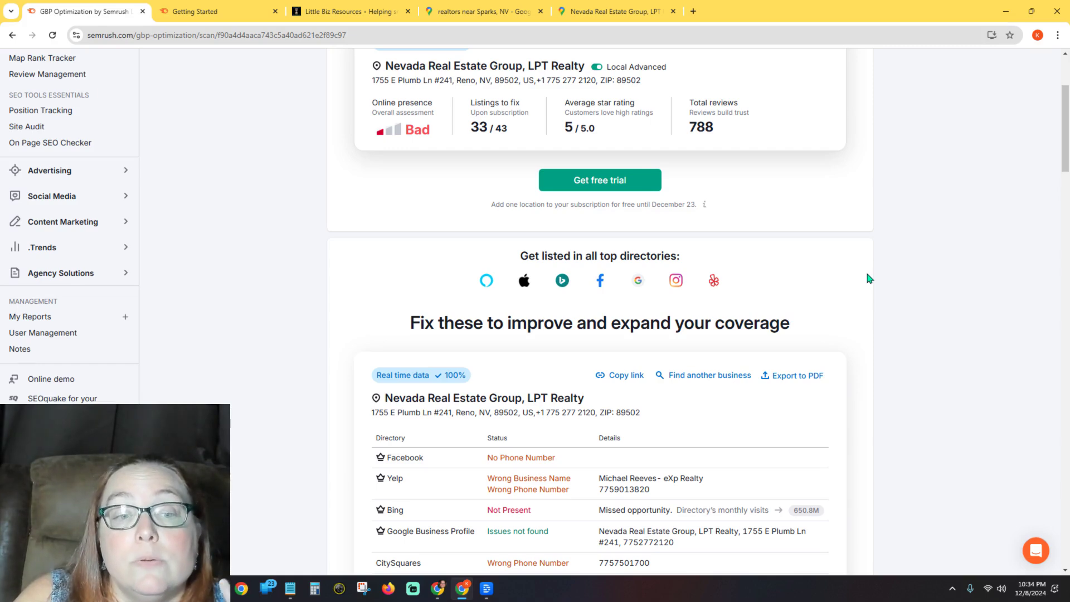
pyautogui.scroll(-4, 868, 277)
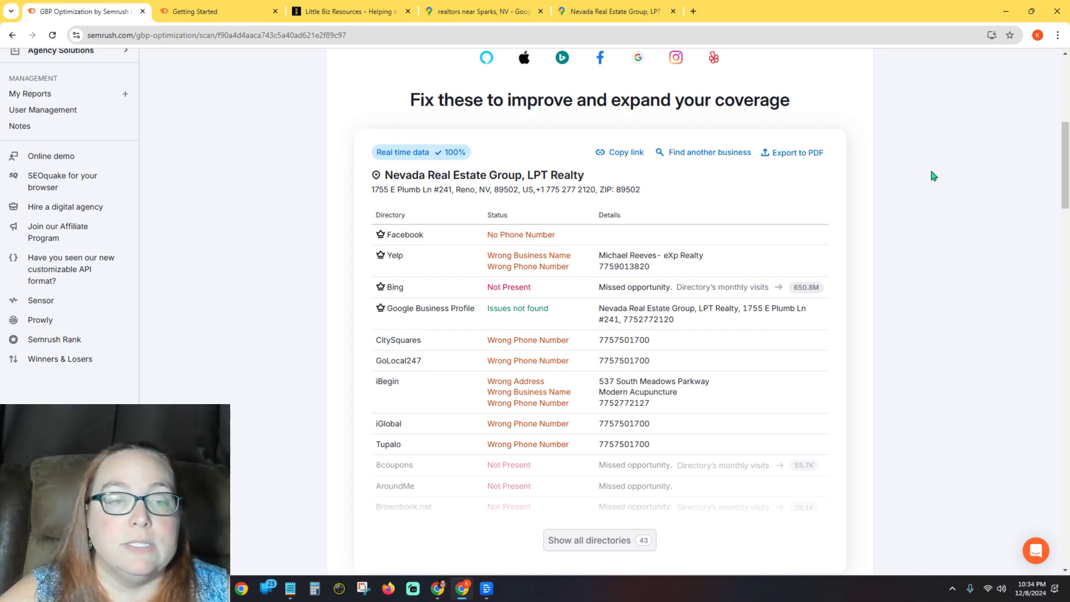
# Show all directories in the scan and review each one's status and details.
pyautogui.click(565, 545)
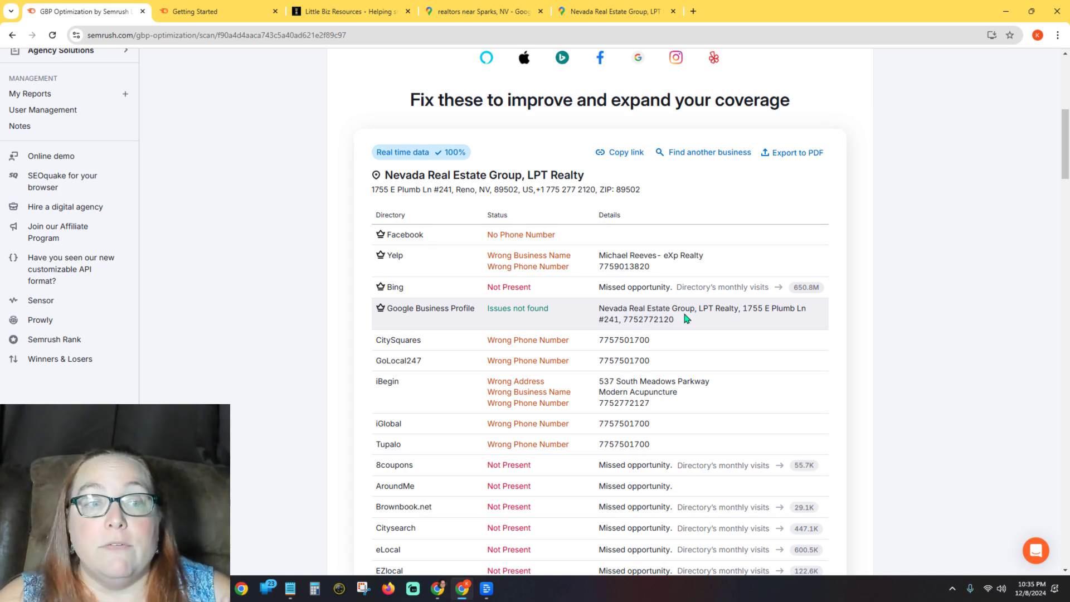
pyautogui.scroll(-2, 686, 319)
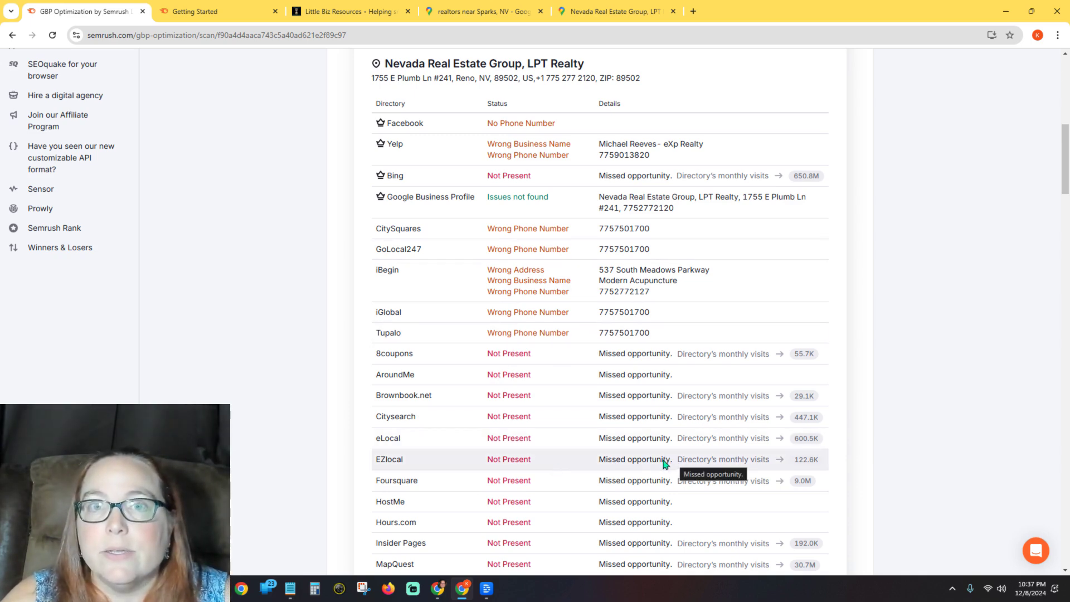
pyautogui.scroll(-2, 608, 456)
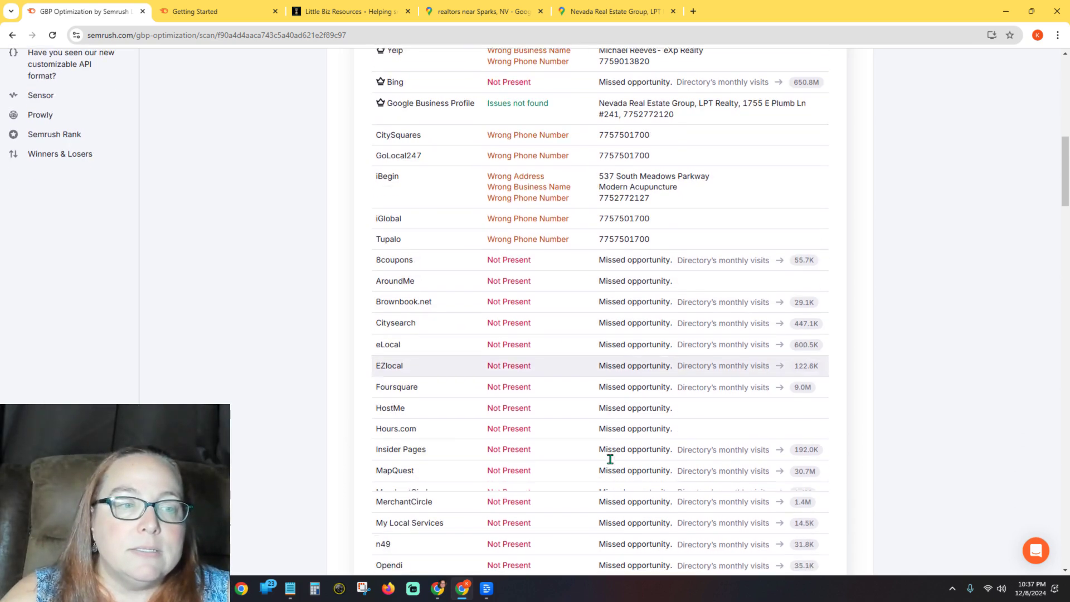
pyautogui.scroll(-9, 610, 458)
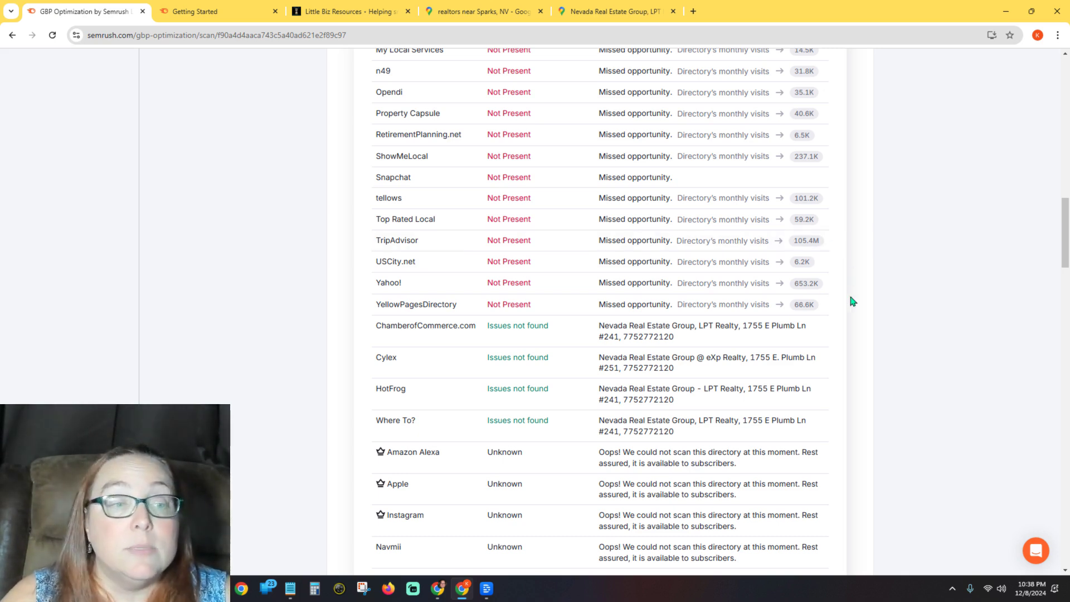
pyautogui.scroll(8, 852, 301)
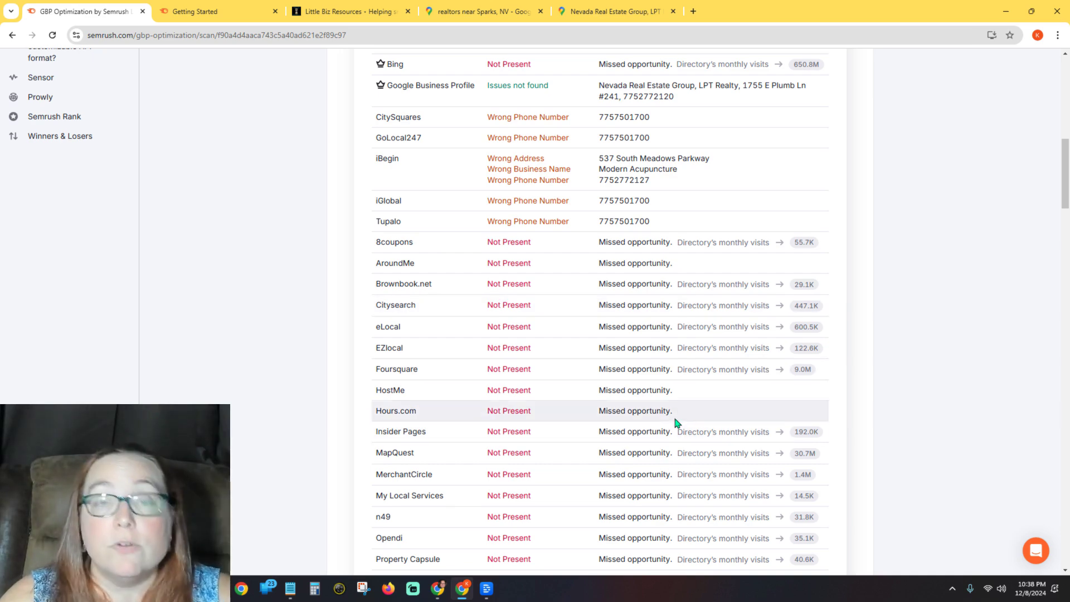
pyautogui.scroll(-10, 676, 424)
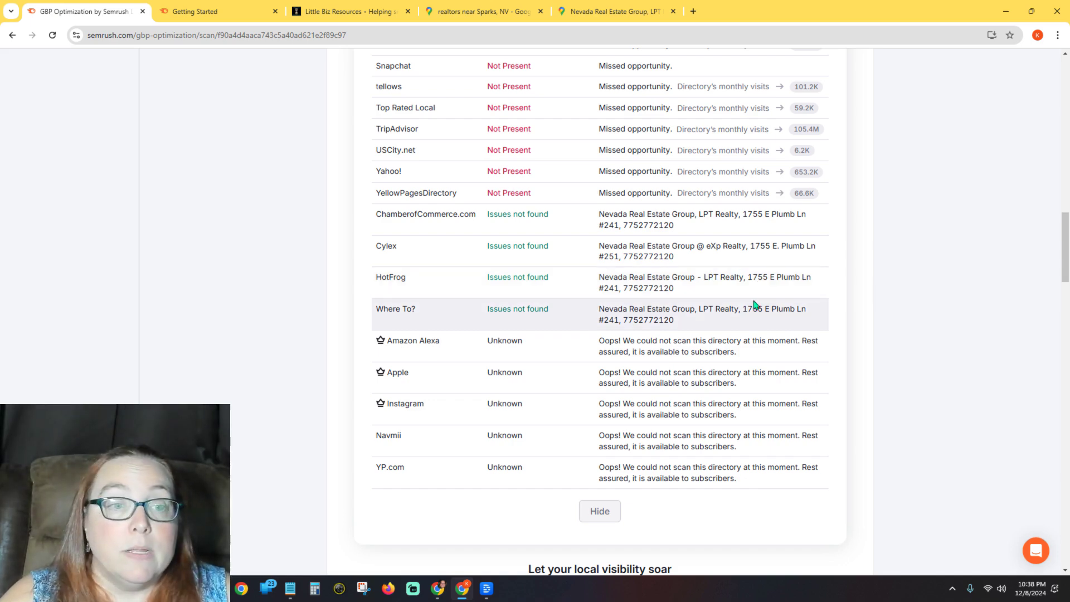
pyautogui.scroll(5, 736, 317)
pyautogui.scroll(8, 740, 326)
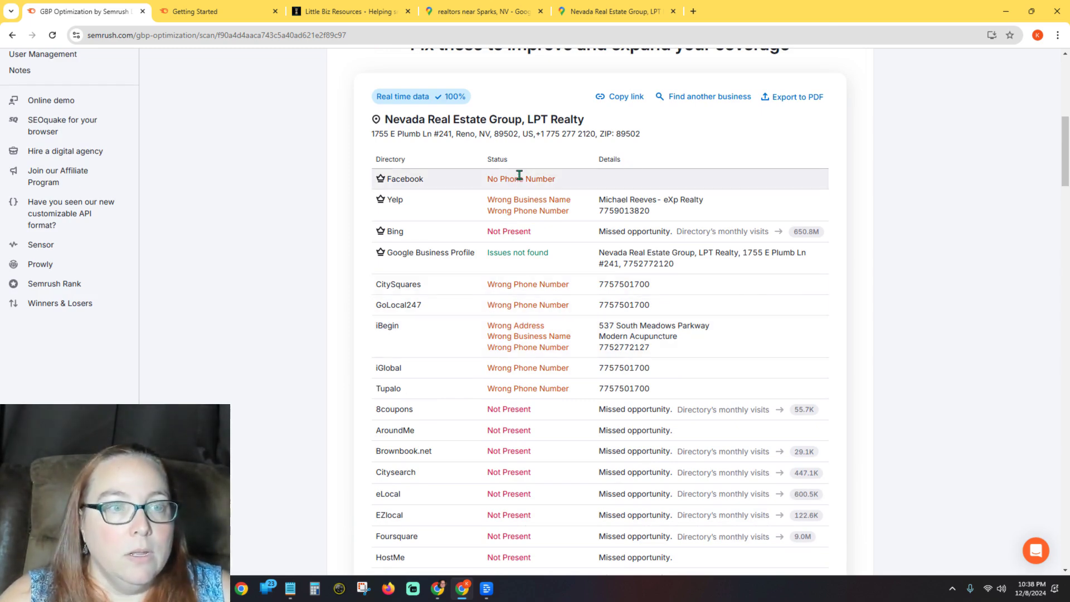
pyautogui.scroll(8, 779, 372)
# Read the scan page's sections on local visibility, Google Business Profile management and Google Maps rank monitoring below the directory table.
pyautogui.scroll(-20, 780, 370)
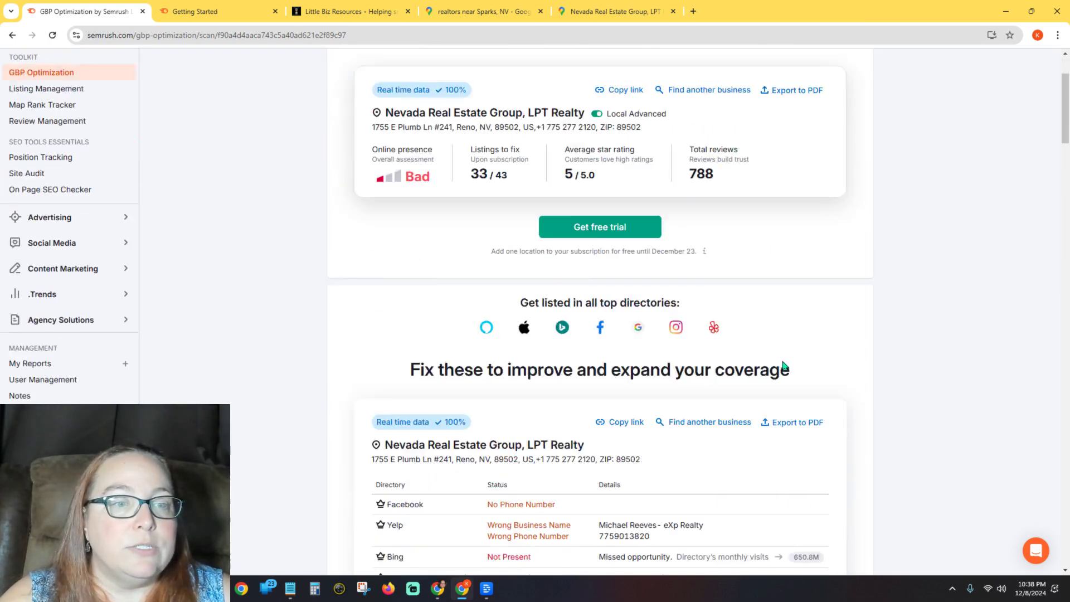
pyautogui.scroll(-5, 894, 363)
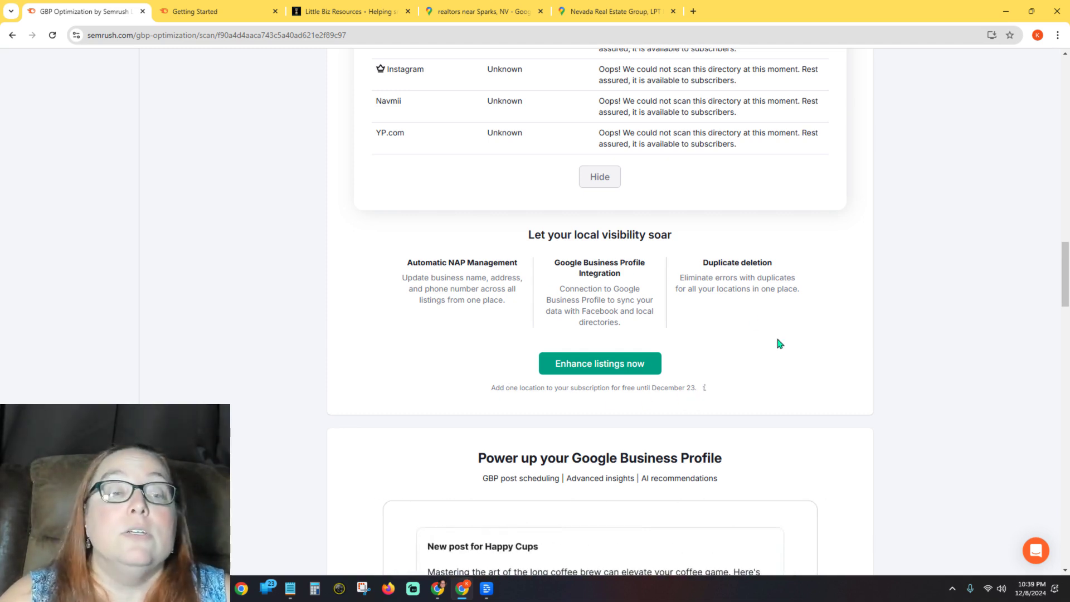
pyautogui.scroll(-3, 797, 304)
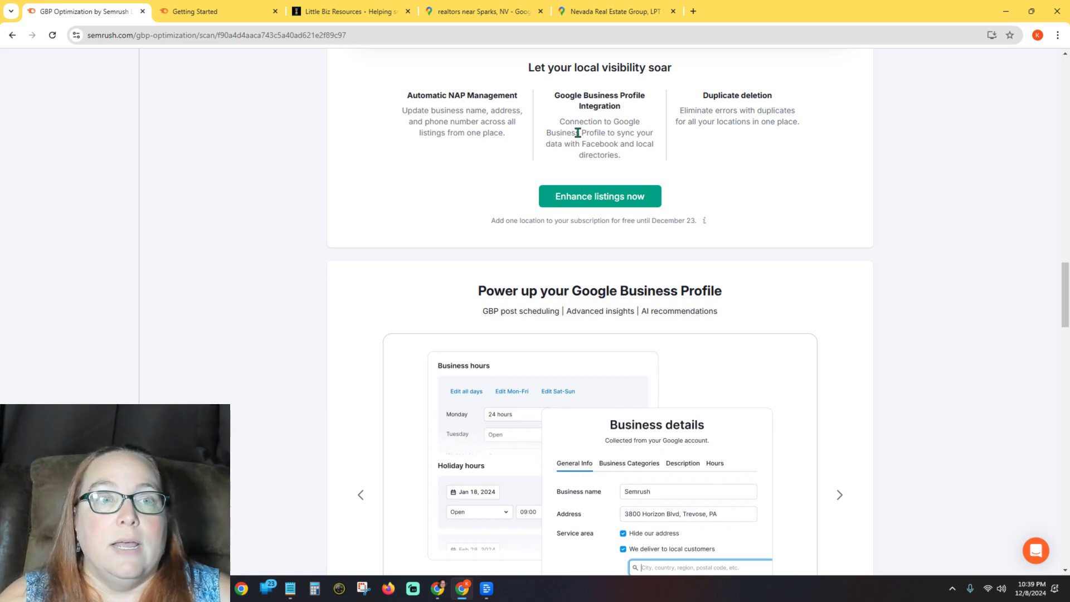
pyautogui.scroll(-2, 873, 248)
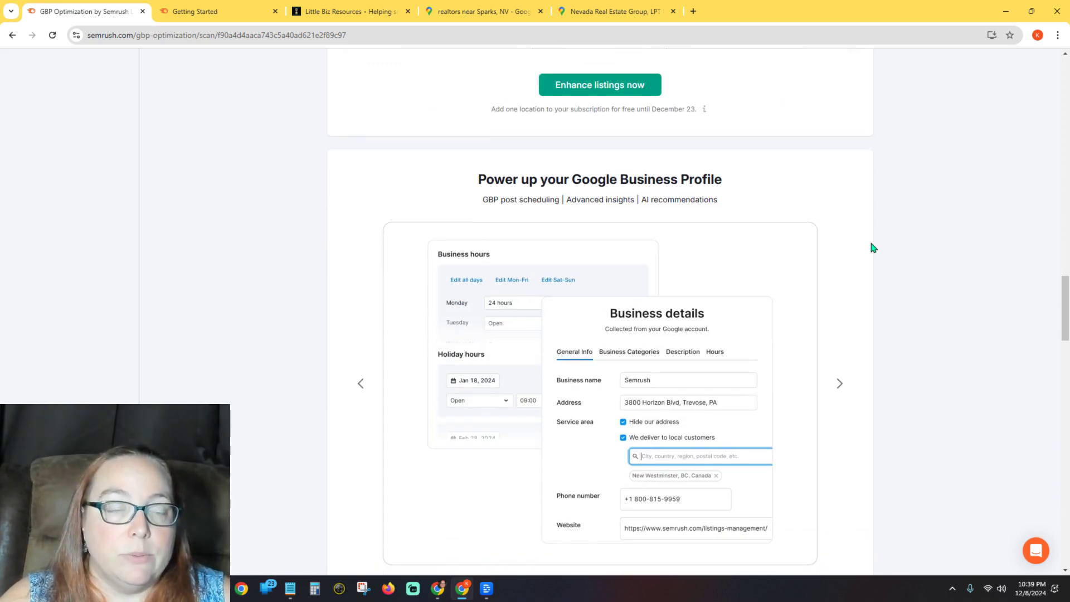
pyautogui.scroll(3, 873, 248)
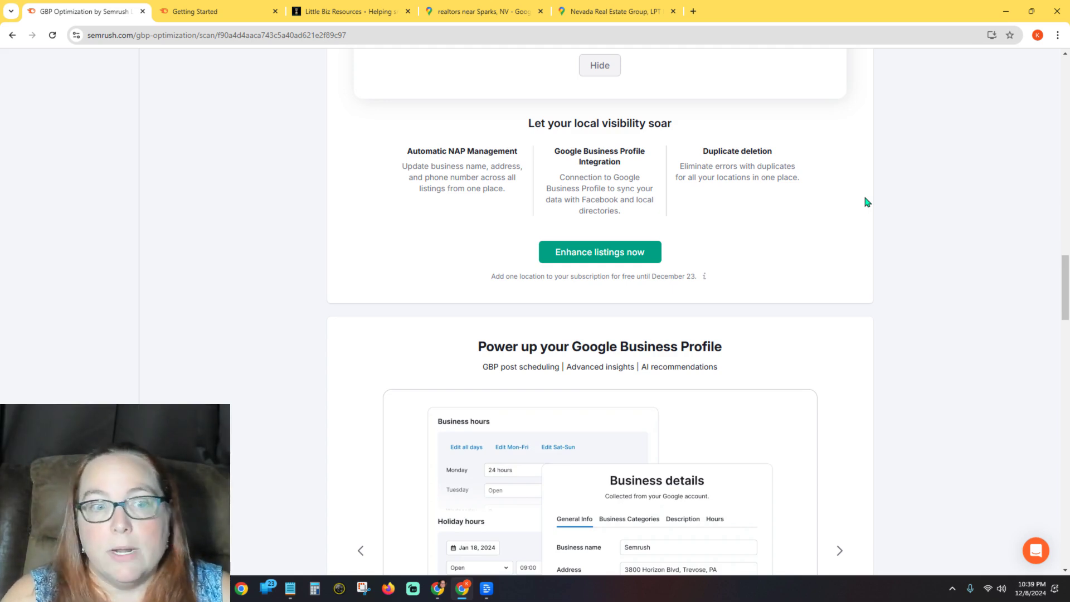
pyautogui.scroll(-5, 864, 192)
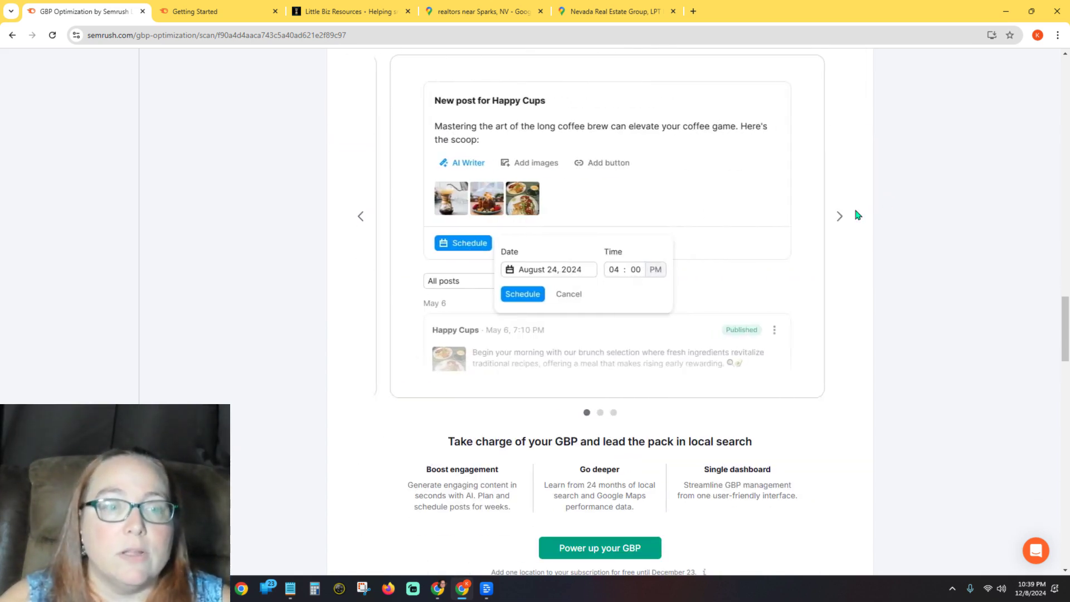
pyautogui.scroll(-3, 857, 215)
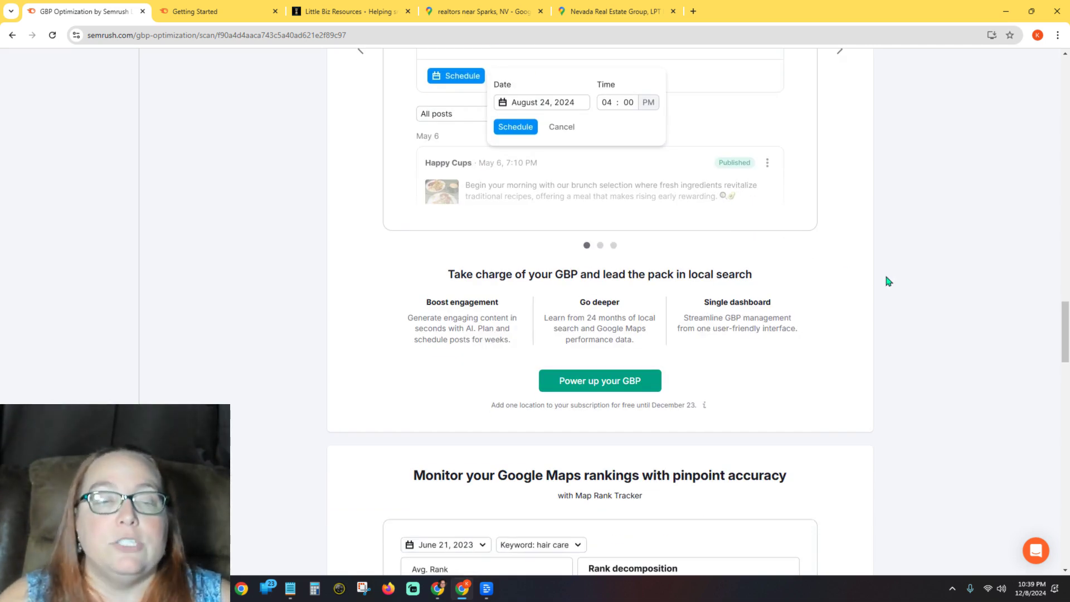
pyautogui.scroll(-6, 916, 307)
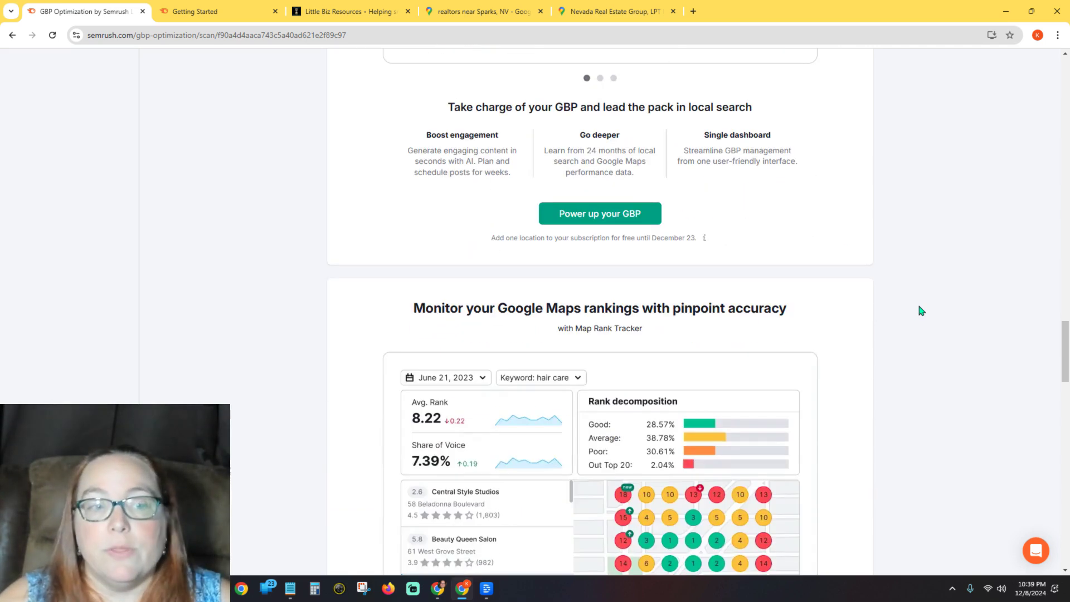
pyautogui.scroll(-1, 921, 310)
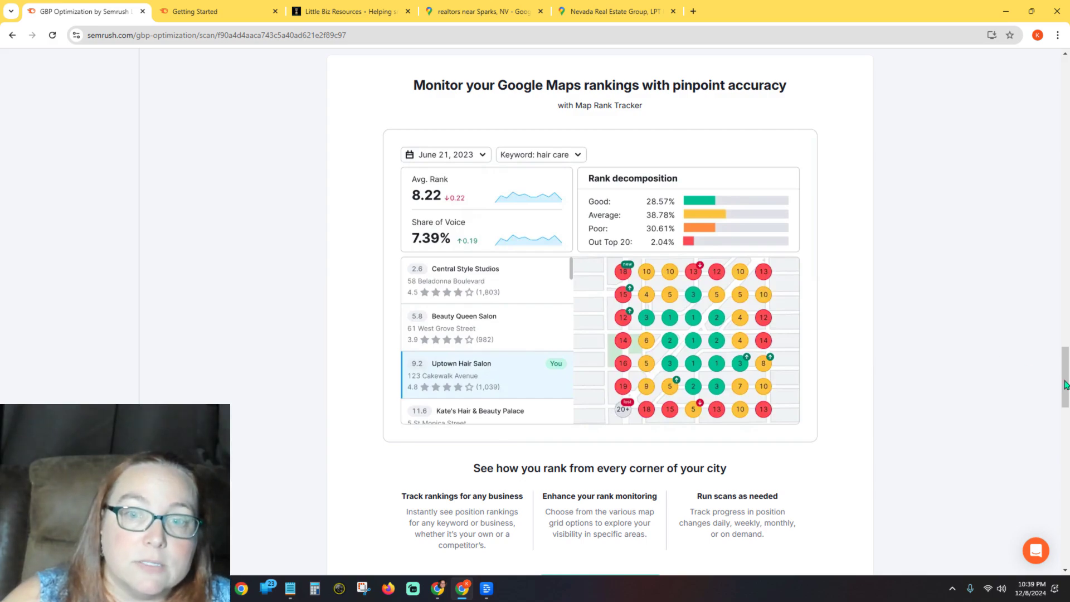
# Open Map Rank Tracker, search for "Nevada Real Estate Group" and choose Nevada Real Estate Group, LPT Realty for a new campaign.
pyautogui.moveTo(1066, 385); pyautogui.dragTo(1066, 83)
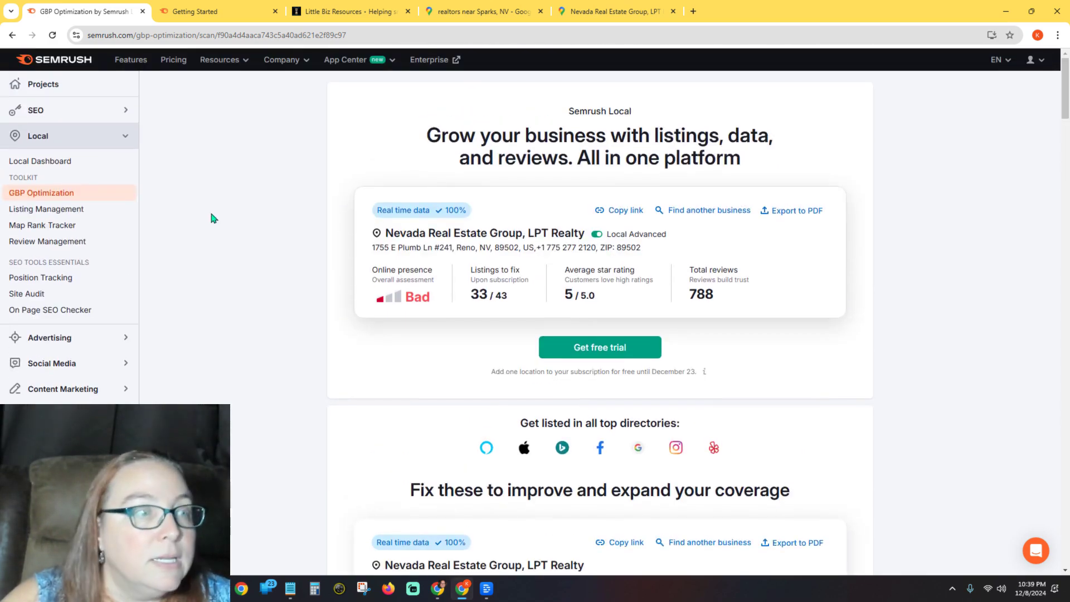
pyautogui.click(25, 229)
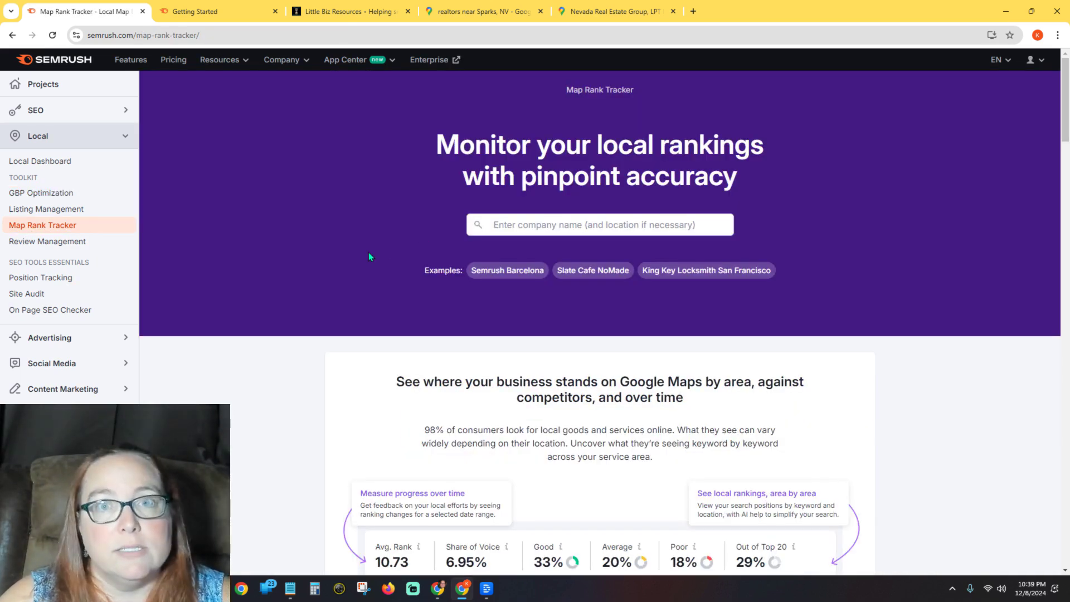
pyautogui.click(547, 224)
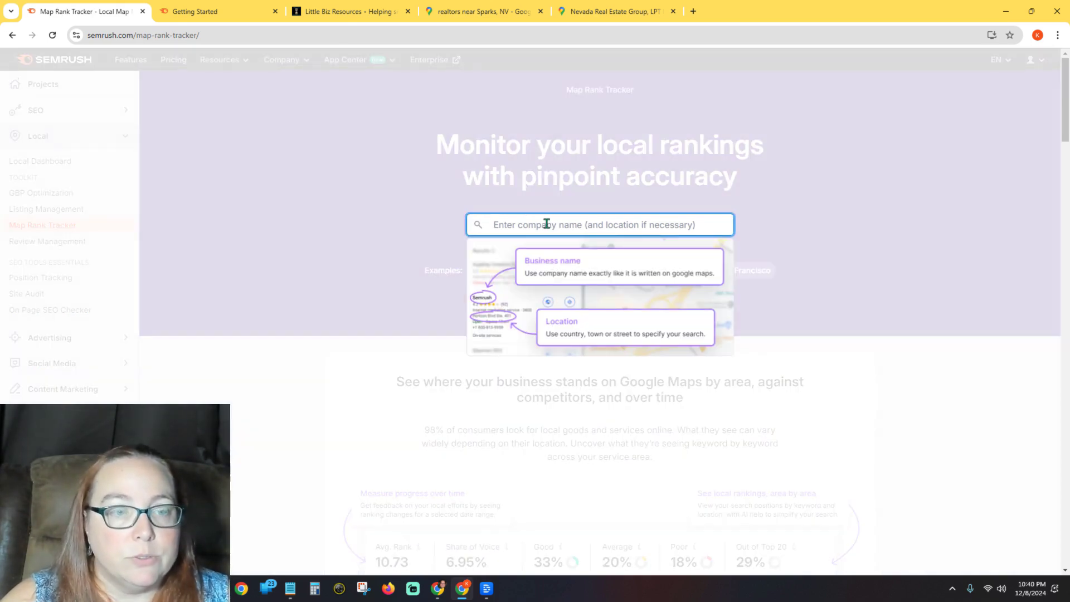
pyautogui.write('Nevada Real Estate Group')
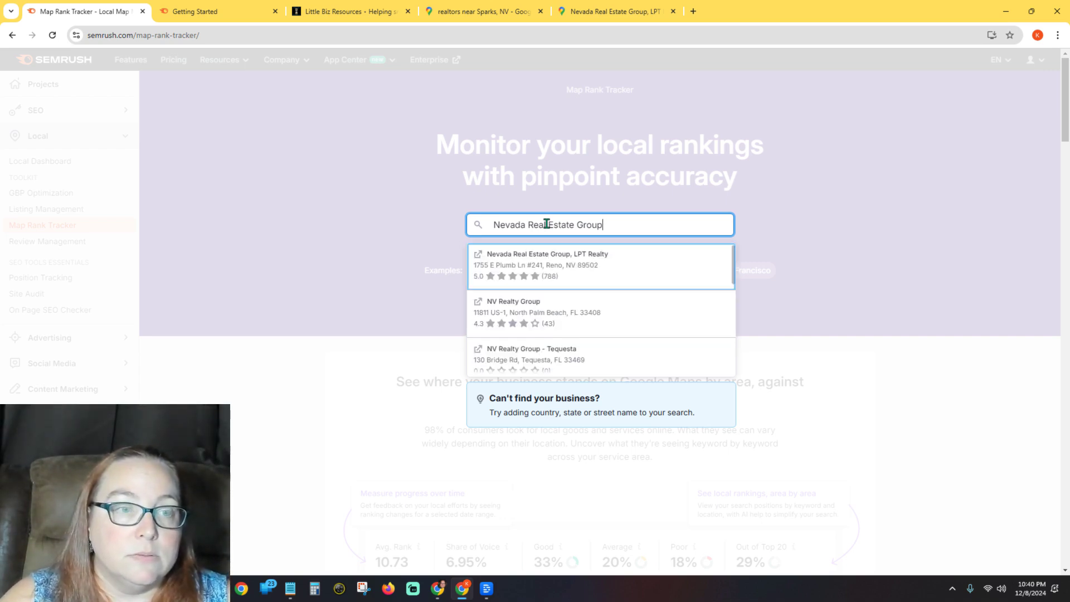
pyautogui.click(598, 263)
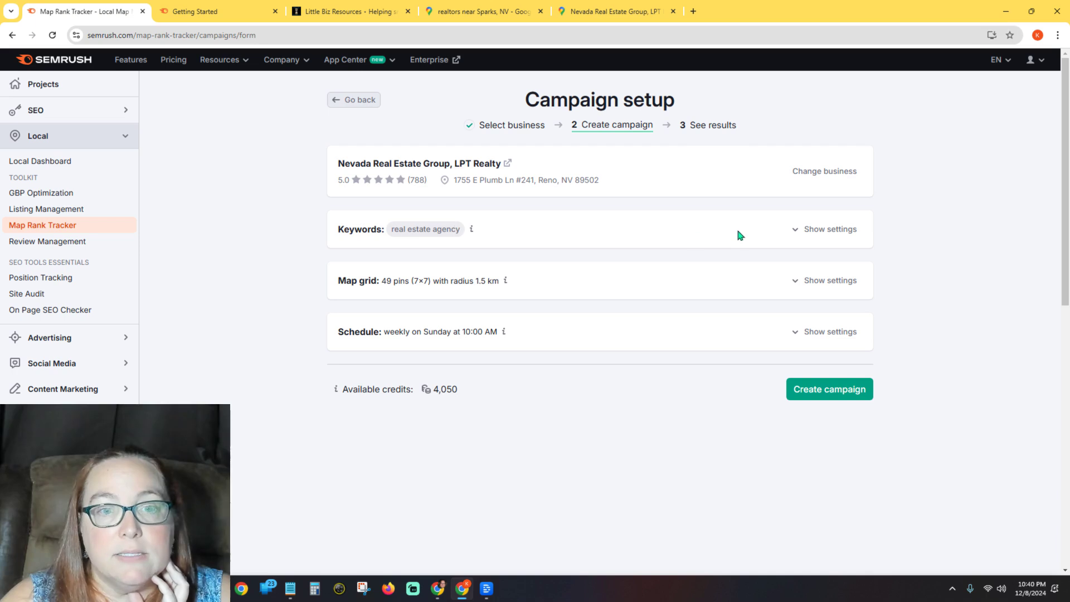
# Expand the campaign's keyword settings and add the recommended keyword "real estate agent".
pyautogui.click(794, 229)
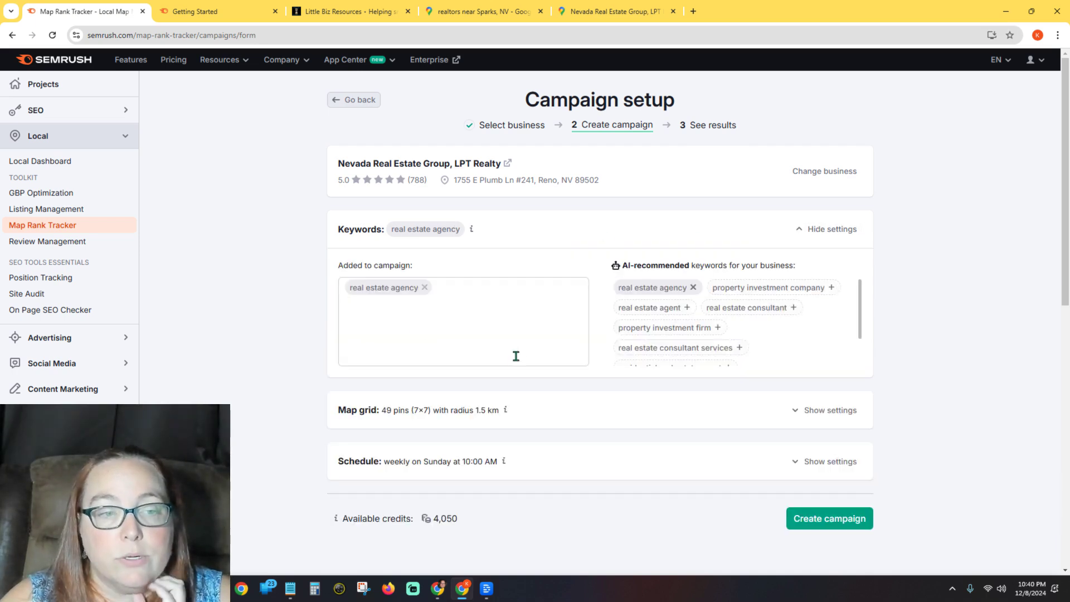
pyautogui.scroll(-2, 778, 272)
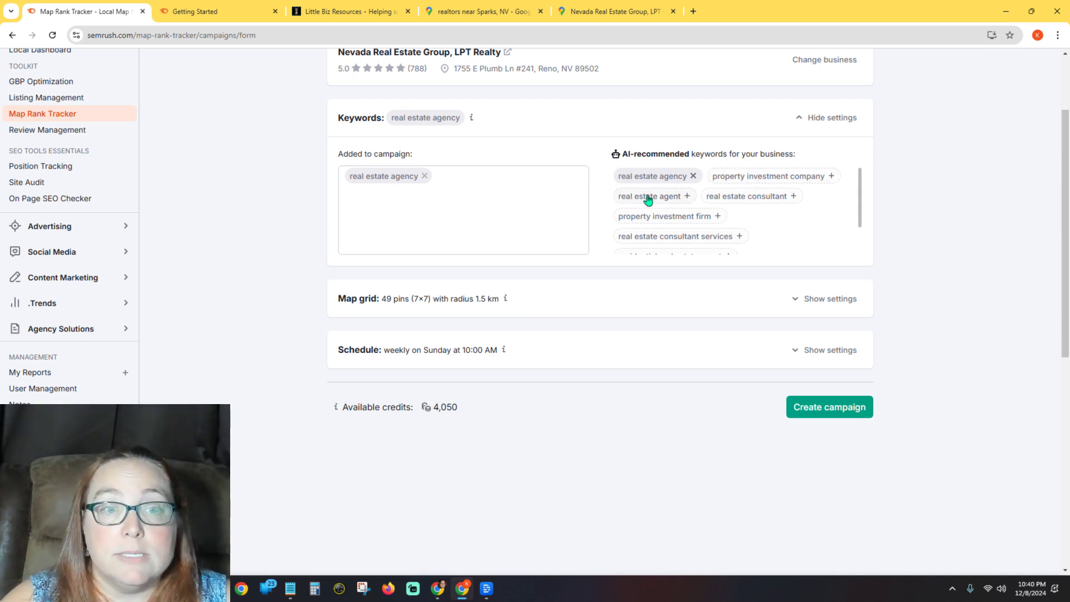
pyautogui.click(687, 197)
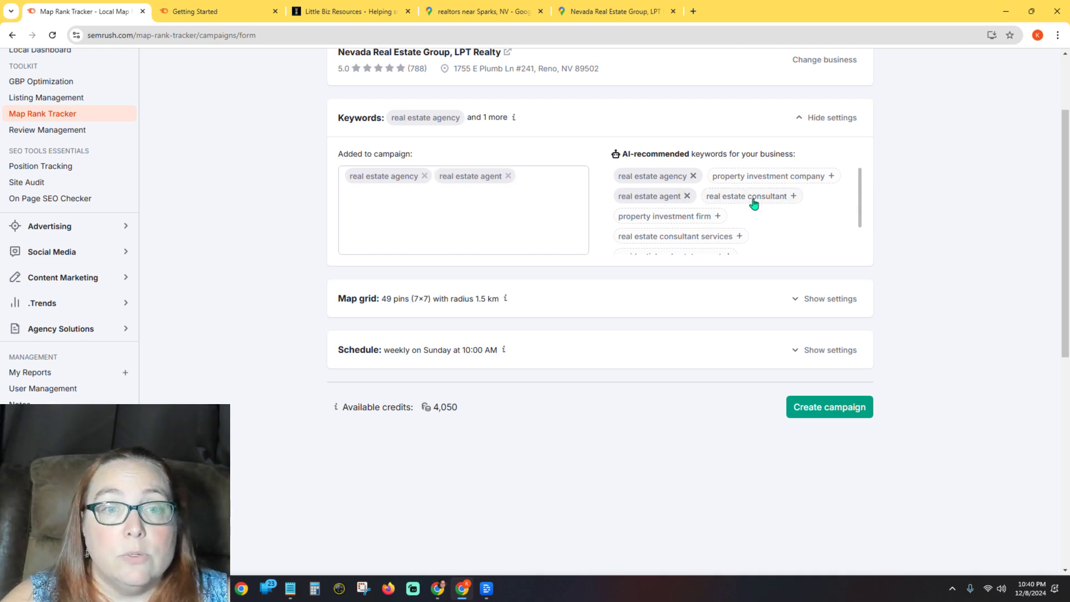
# Look through the AI-recommended keywords for the business, from the property investment terms to the real estate consultant and agent variants.
pyautogui.scroll(-1, 784, 203)
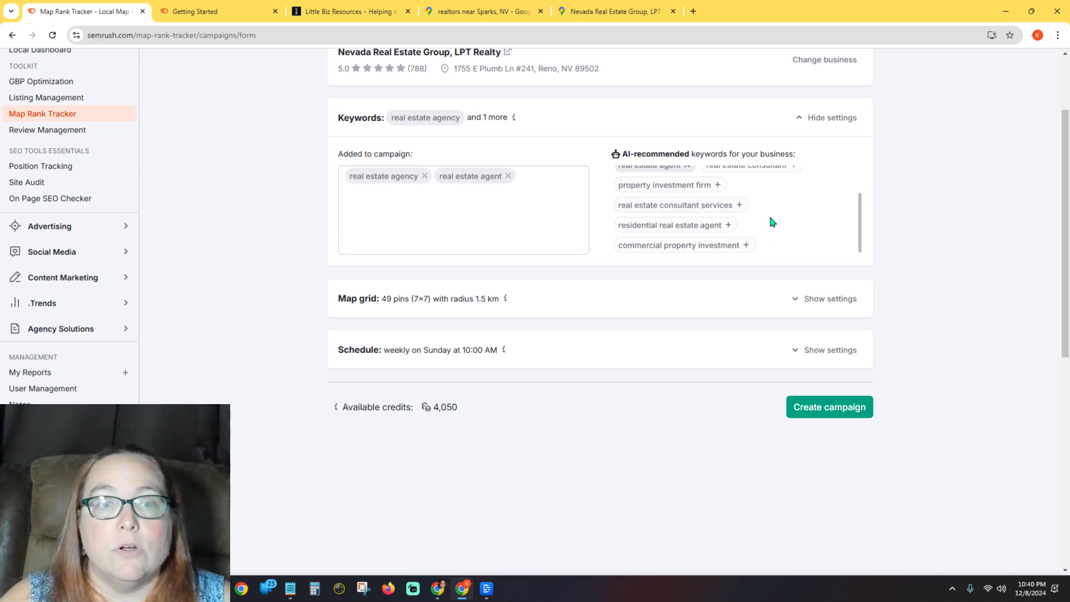
pyautogui.scroll(-1, 770, 217)
pyautogui.scroll(1, 908, 210)
pyautogui.scroll(1, 663, 231)
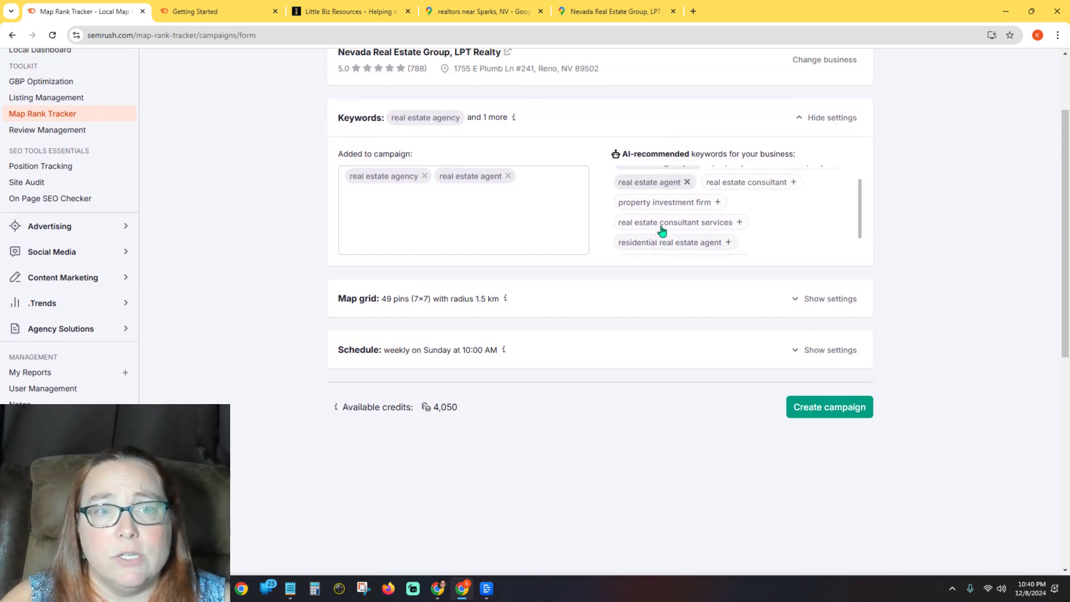
pyautogui.scroll(1, 662, 230)
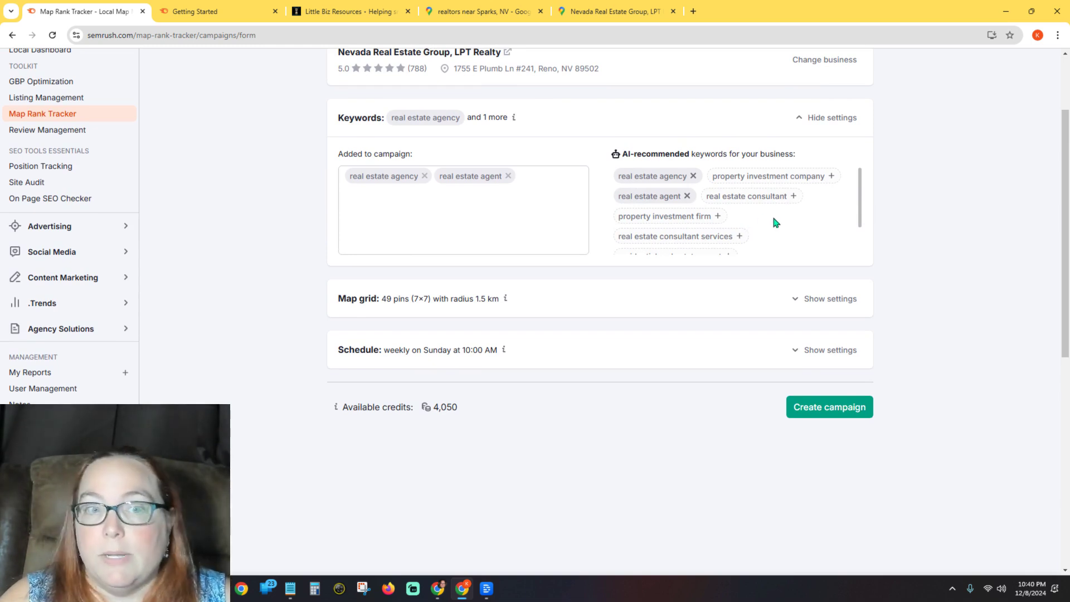
pyautogui.scroll(-1, 770, 215)
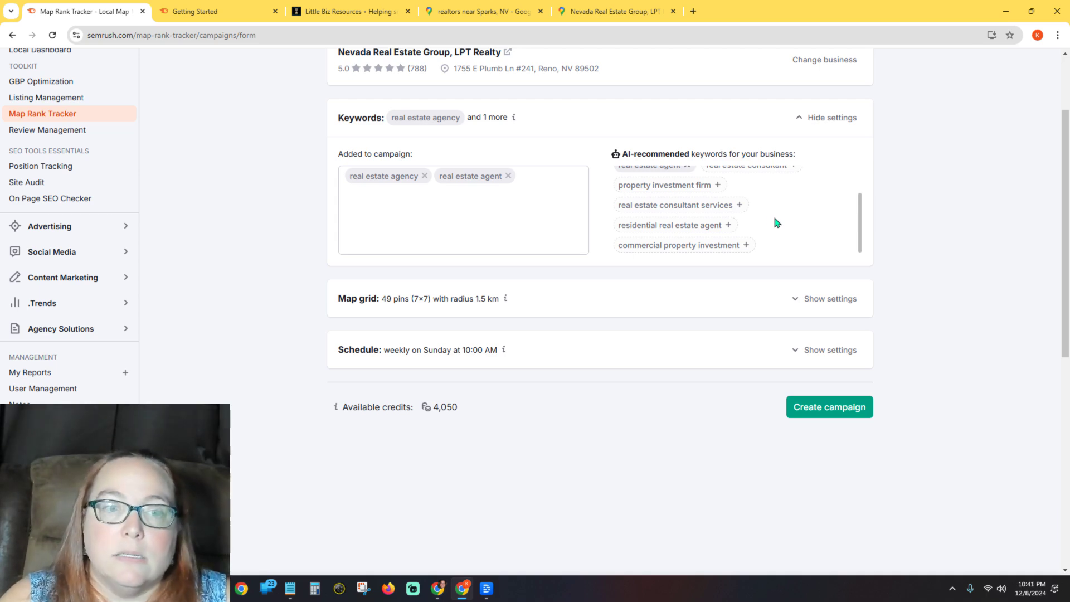
pyautogui.scroll(-1, 781, 208)
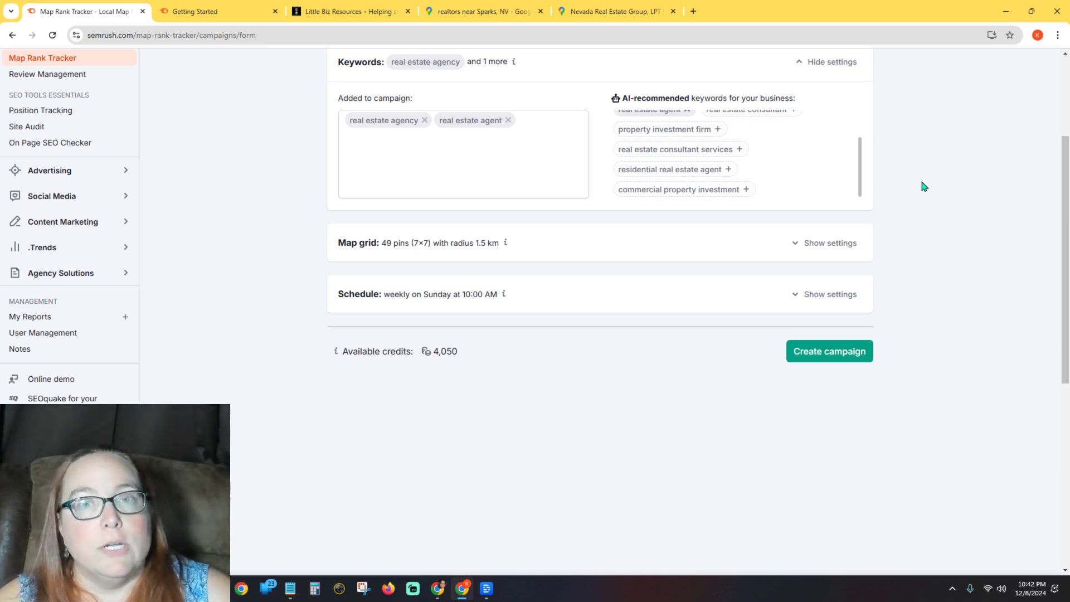
# Remove the "real estate agency" keyword from the campaign and add "realtor" as a custom keyword.
pyautogui.scroll(2, 566, 184)
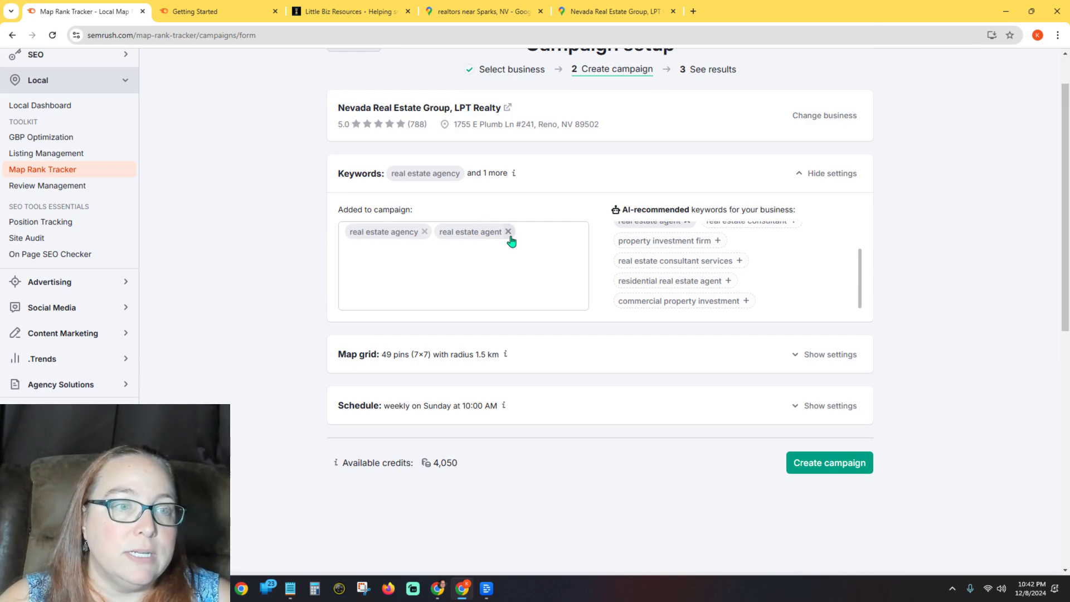
pyautogui.click(424, 232)
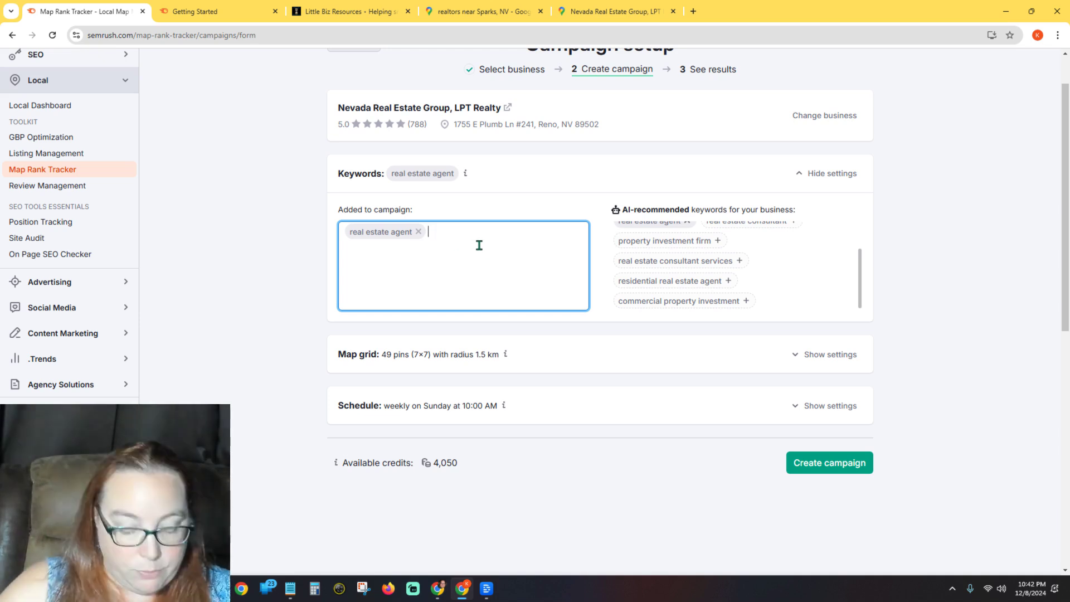
pyautogui.write('realtor')
pyautogui.press('Return')
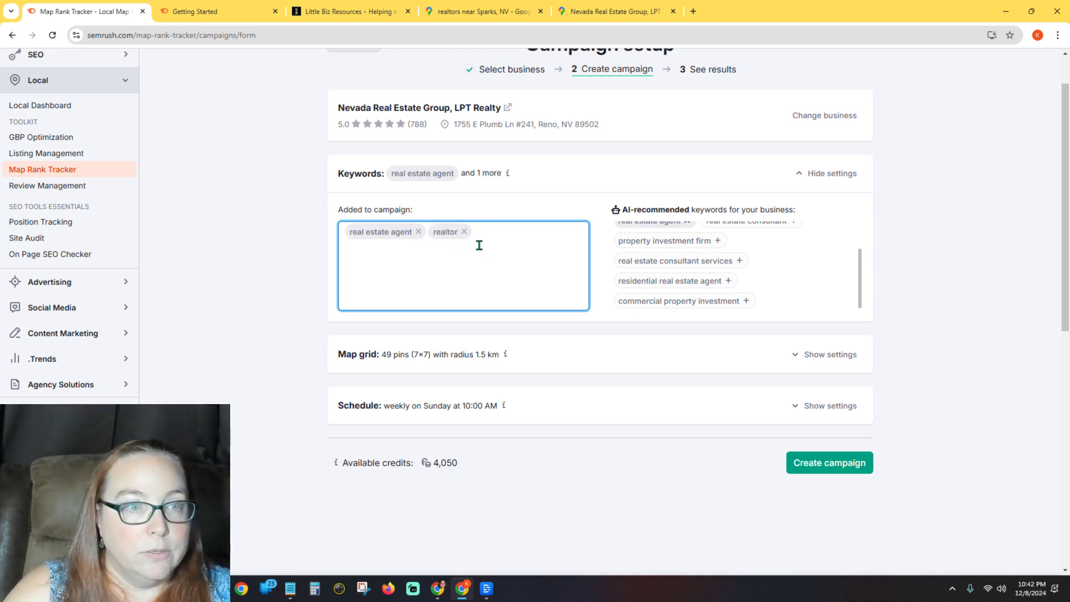
# Expand the campaign's map grid settings and set the grid to 81 pins (9×9).
pyautogui.scroll(-1, 695, 275)
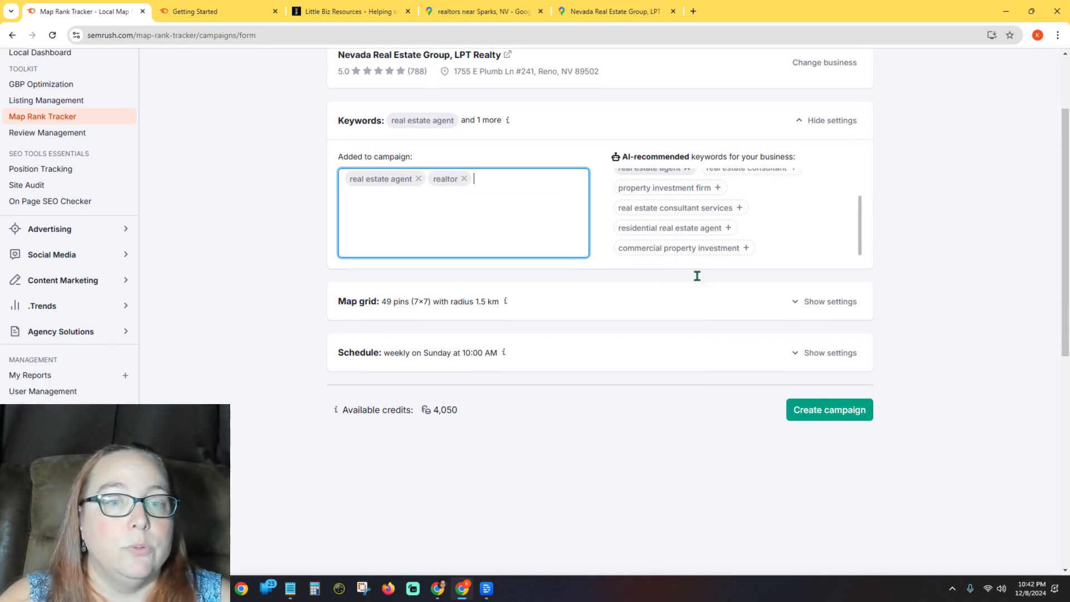
pyautogui.click(842, 301)
pyautogui.scroll(-2, 905, 280)
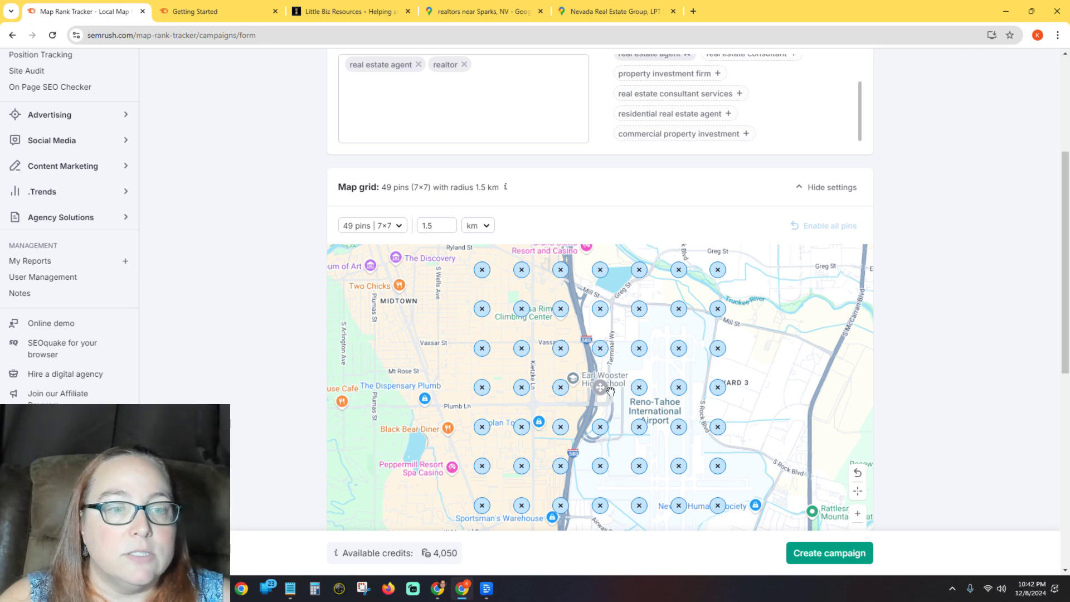
pyautogui.scroll(-1, 963, 355)
pyautogui.scroll(-1, 963, 355)
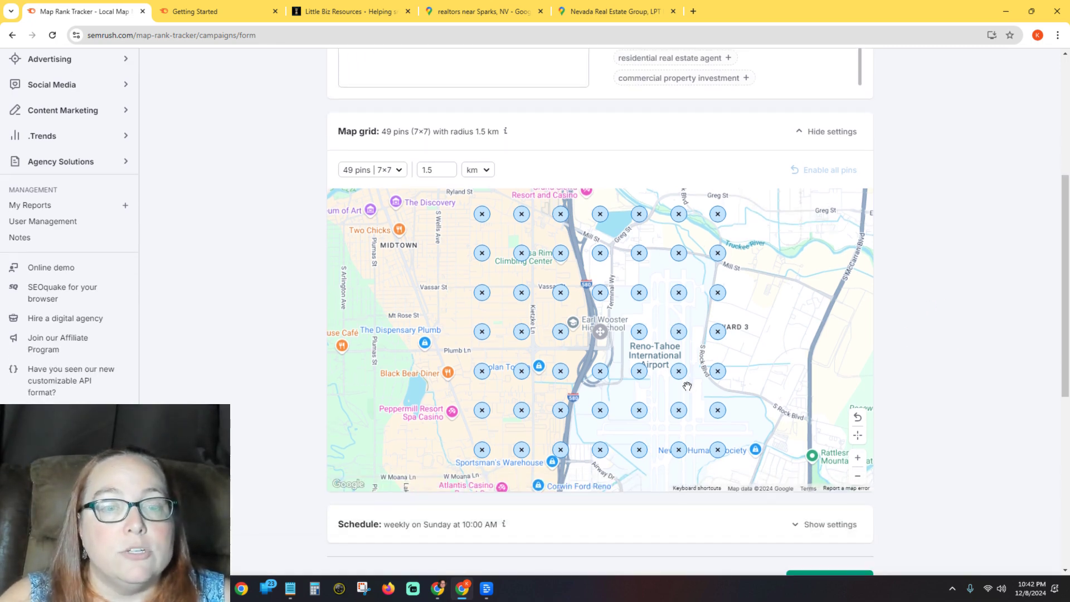
pyautogui.click(400, 170)
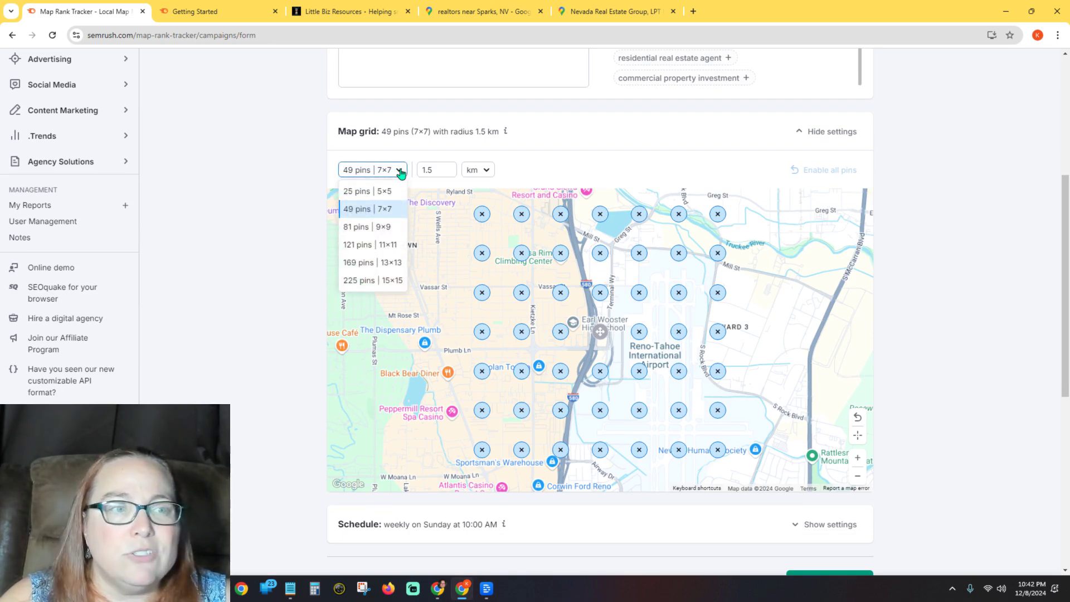
pyautogui.click(400, 170)
pyautogui.click(400, 170)
pyautogui.click(370, 227)
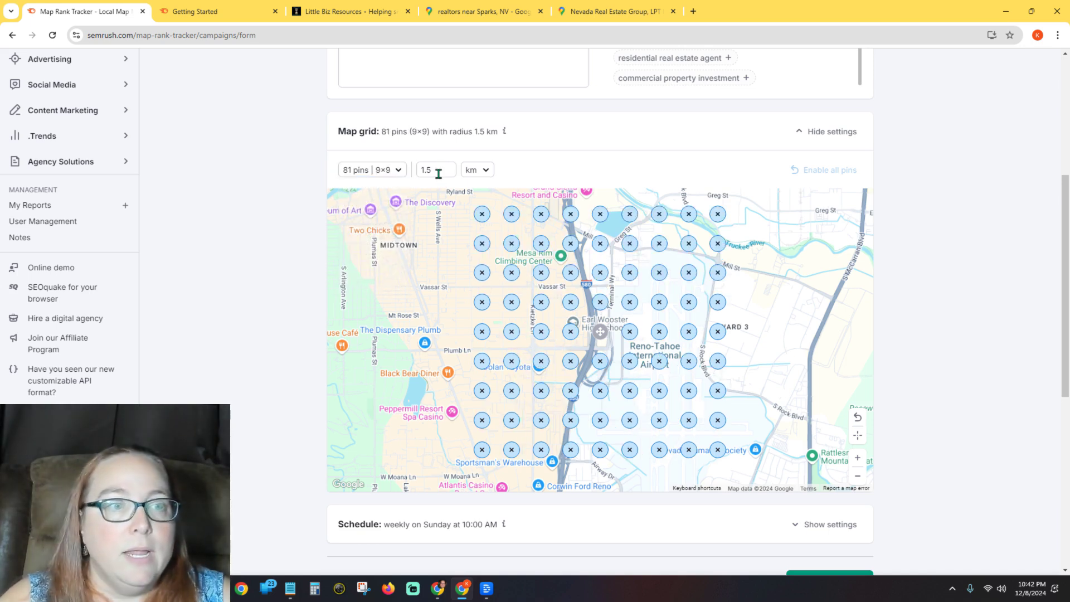
# Change the map grid's distance unit to miles and set its radius to 5 mi.
pyautogui.click(488, 171)
pyautogui.click(477, 213)
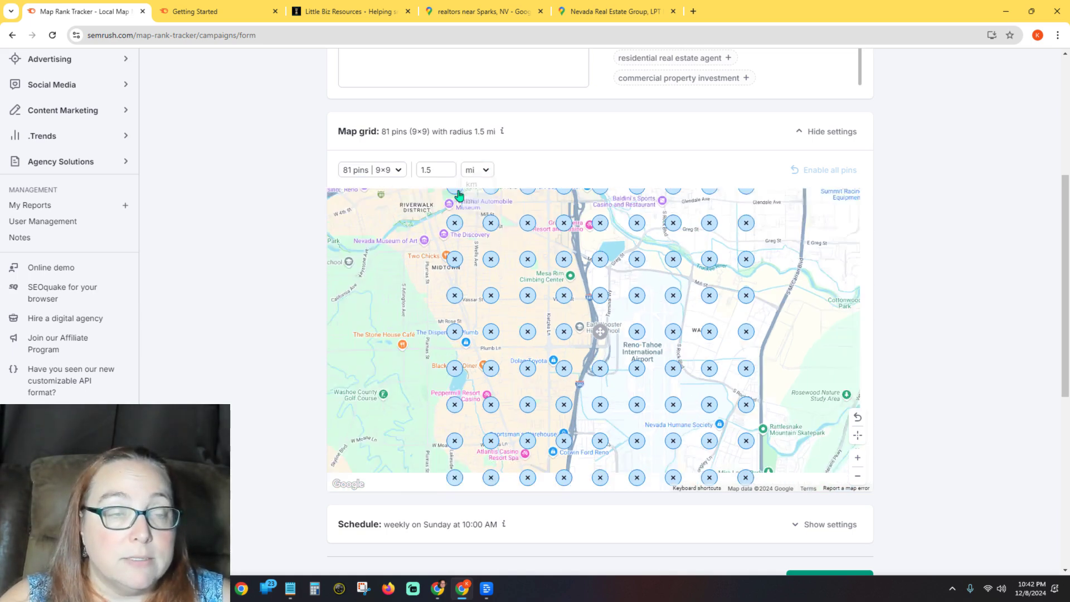
pyautogui.moveTo(434, 171); pyautogui.dragTo(422, 171)
pyautogui.write('5')
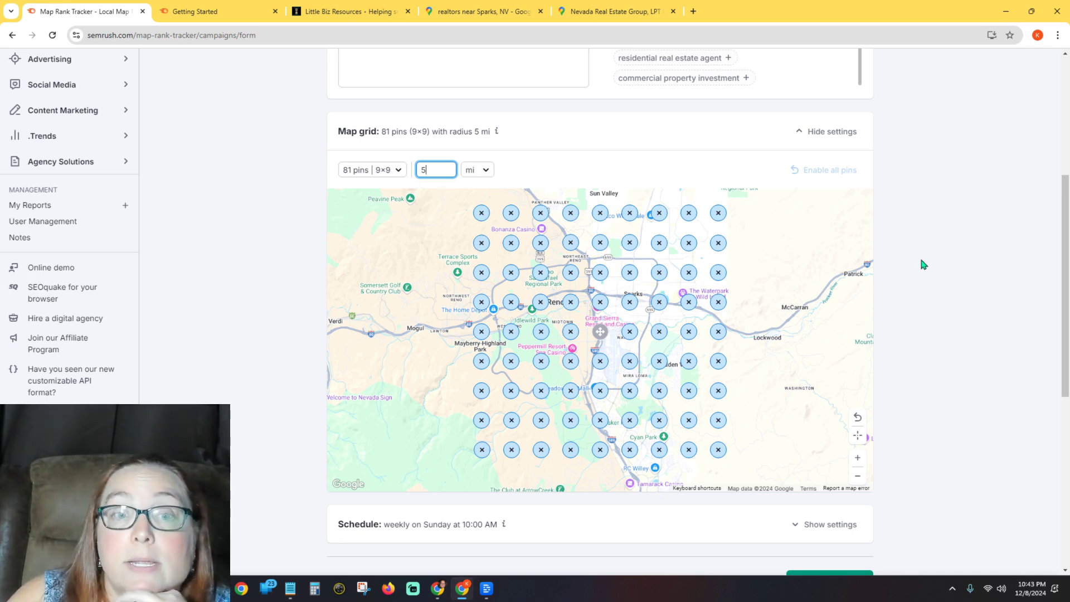
# Review the scan schedule and map grid below the settings, then create the Map Rank Tracker campaign.
pyautogui.scroll(-5, 919, 262)
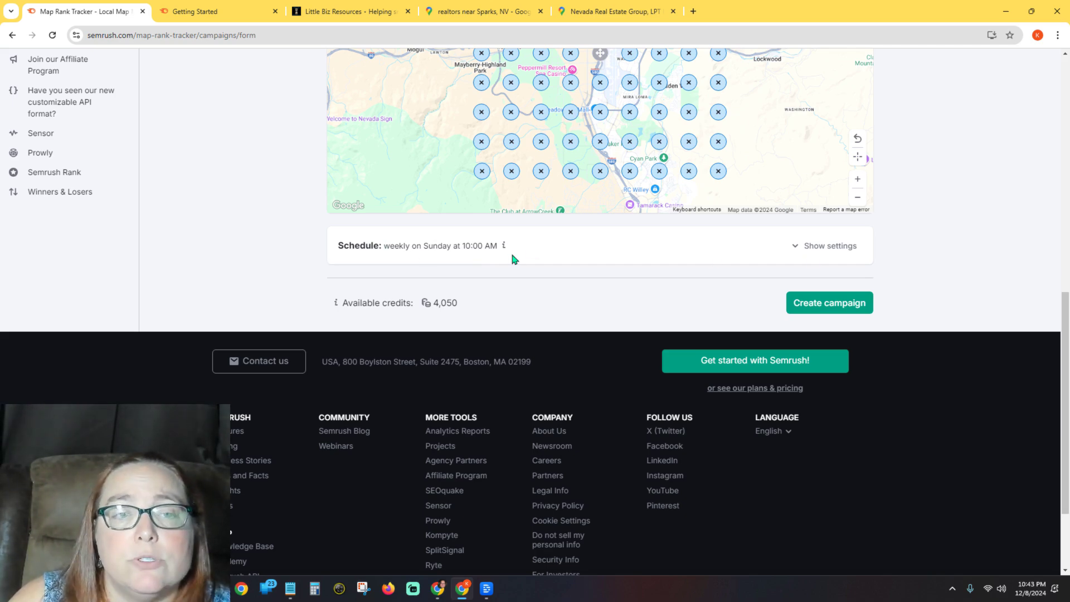
pyautogui.scroll(3, 534, 252)
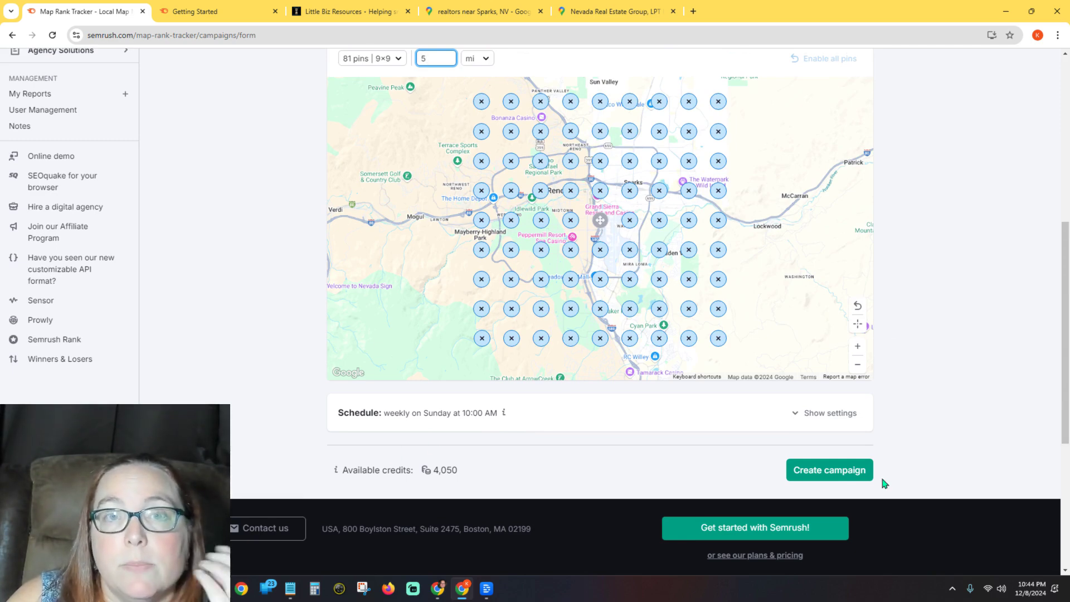
pyautogui.click(834, 475)
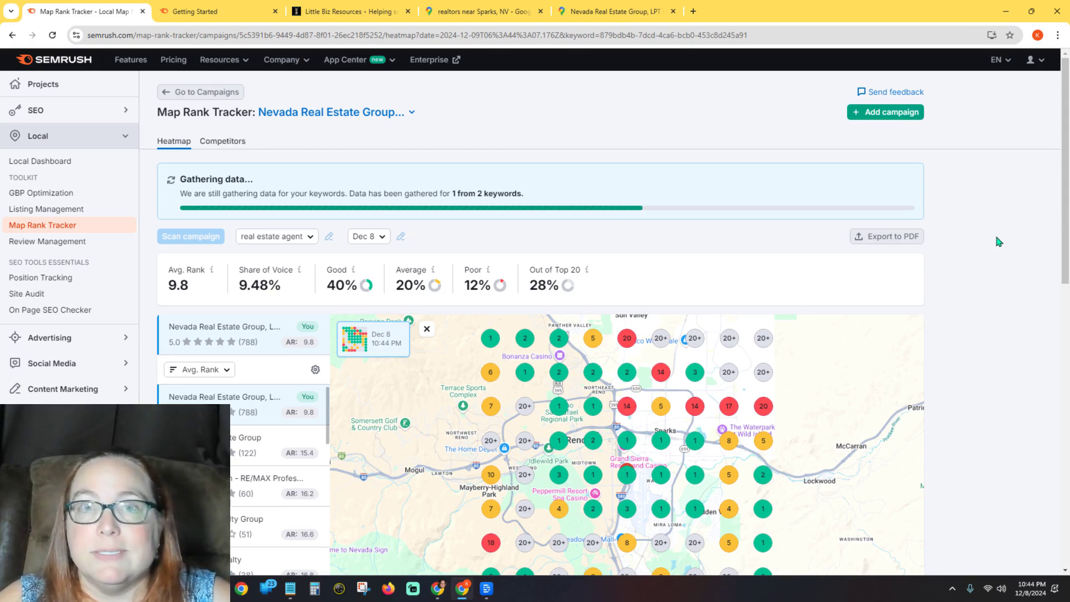
# Examine the "real estate agent" heatmap, the ranking metrics and the competitor list for Nevada Real Estate Group.
pyautogui.scroll(-3, 997, 237)
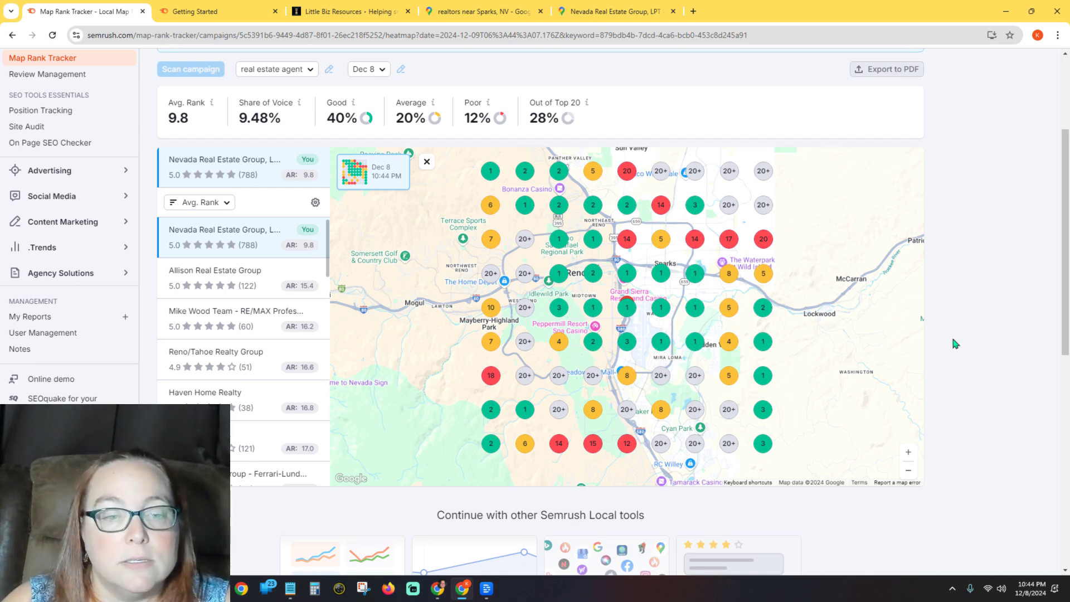
pyautogui.scroll(-3, 953, 341)
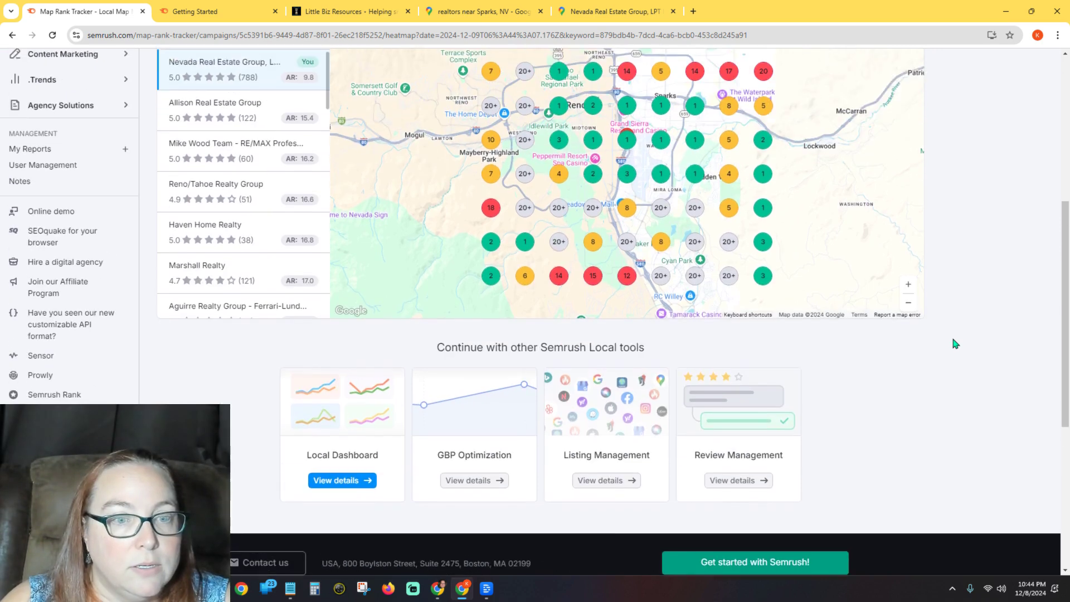
pyautogui.scroll(3, 953, 339)
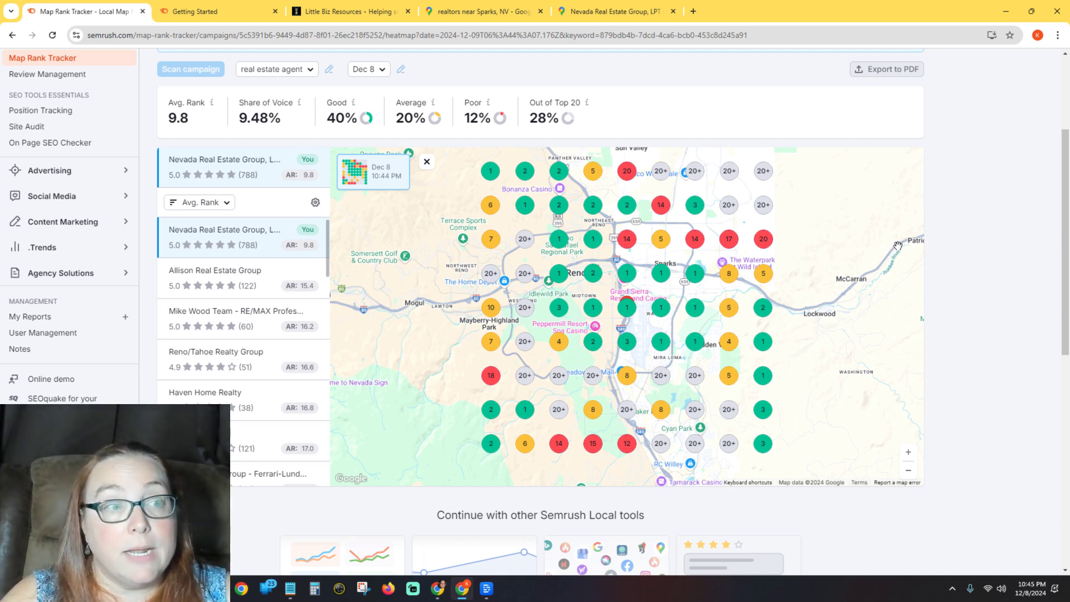
# Open the Nevada Real Estate Group website from its Google Maps listing and review the homepage offers and the "Why Work With Us?" numbers.
pyautogui.click(582, 11)
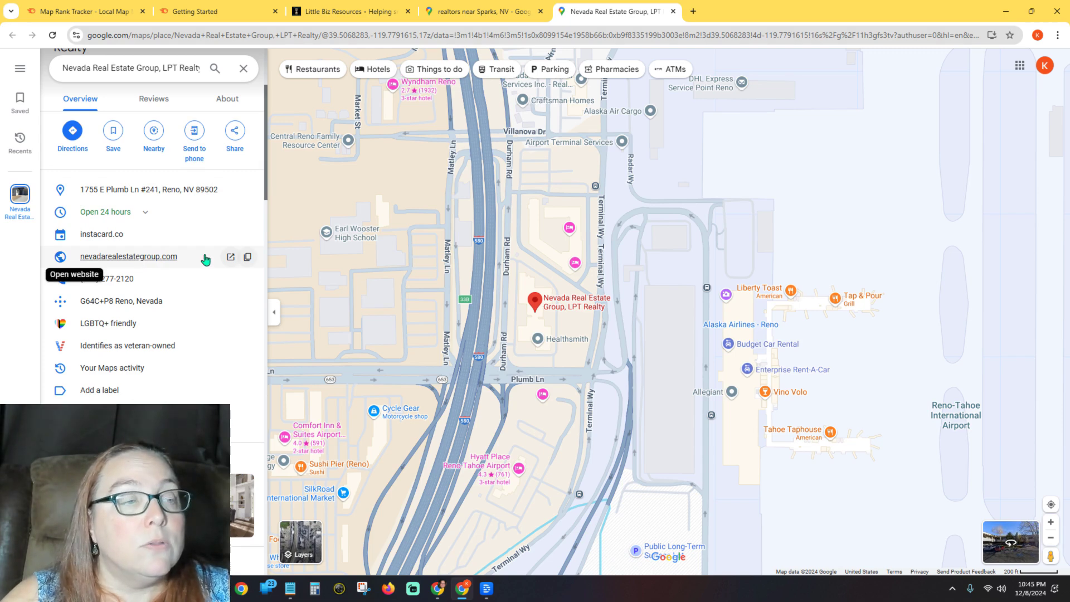
pyautogui.click(230, 256)
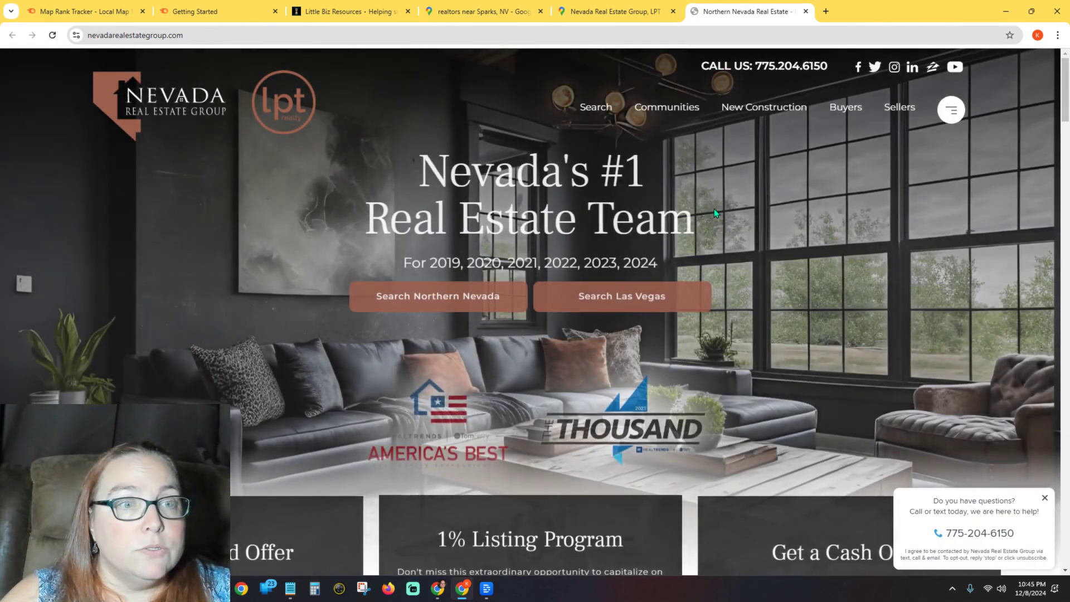
pyautogui.scroll(-2, 543, 240)
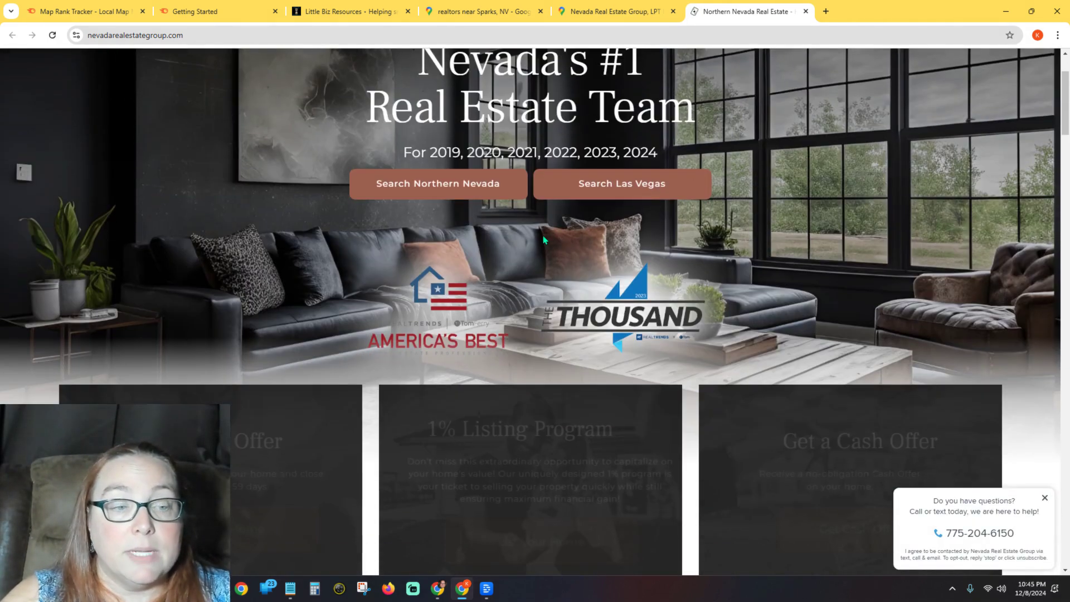
pyautogui.scroll(-8, 762, 229)
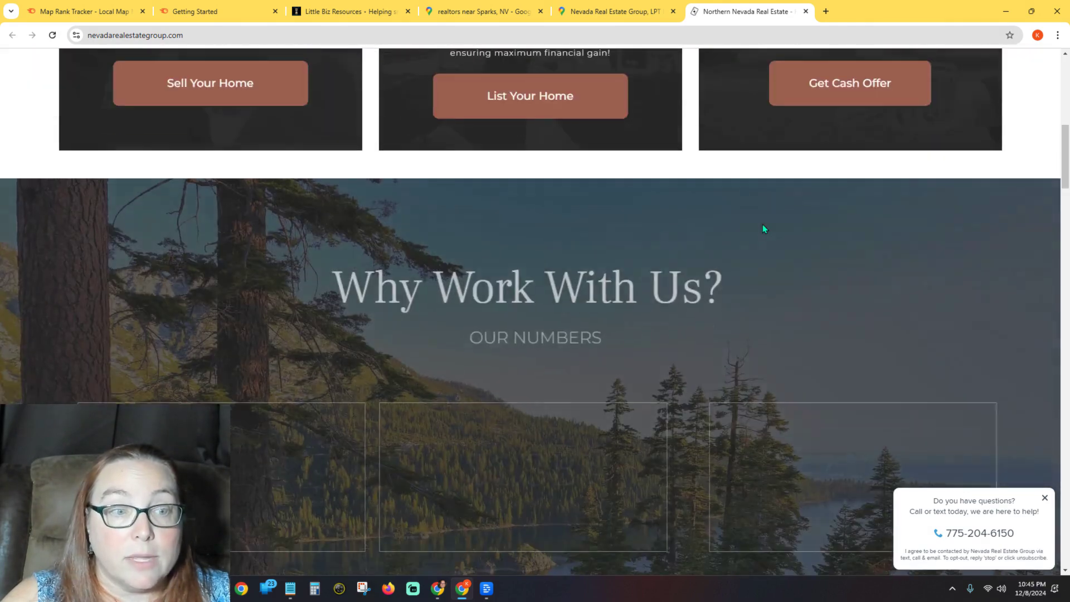
pyautogui.scroll(-7, 763, 227)
pyautogui.scroll(1, 637, 240)
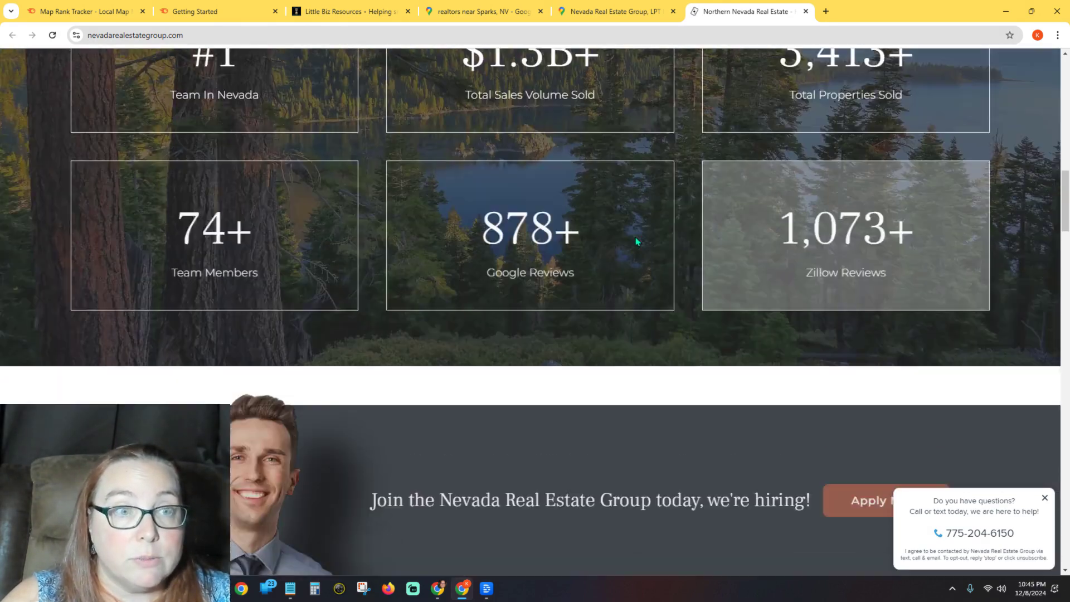
pyautogui.scroll(-6, 663, 189)
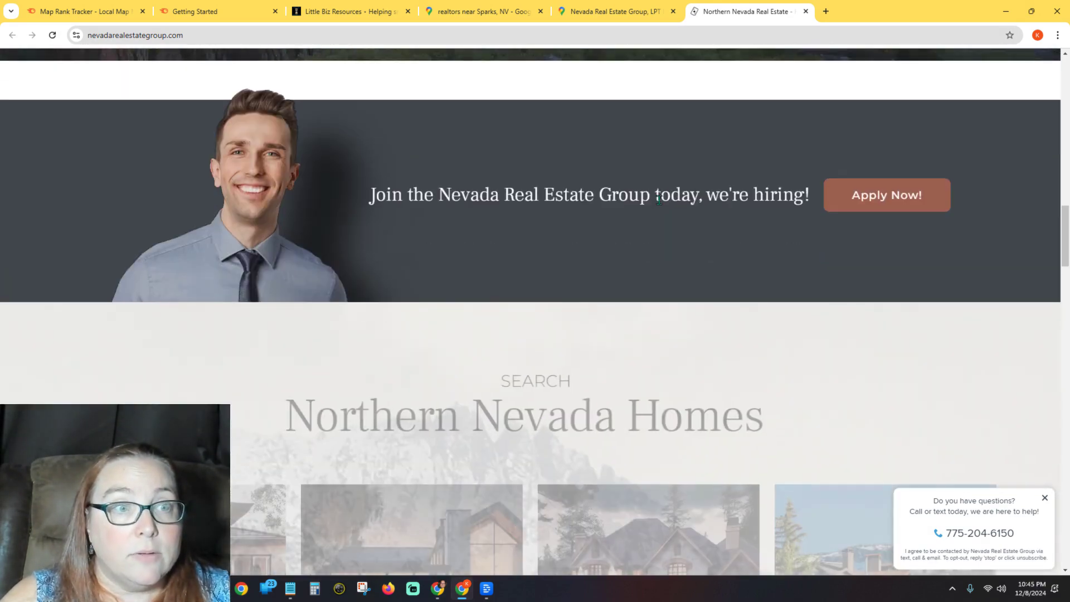
pyautogui.scroll(6, 659, 199)
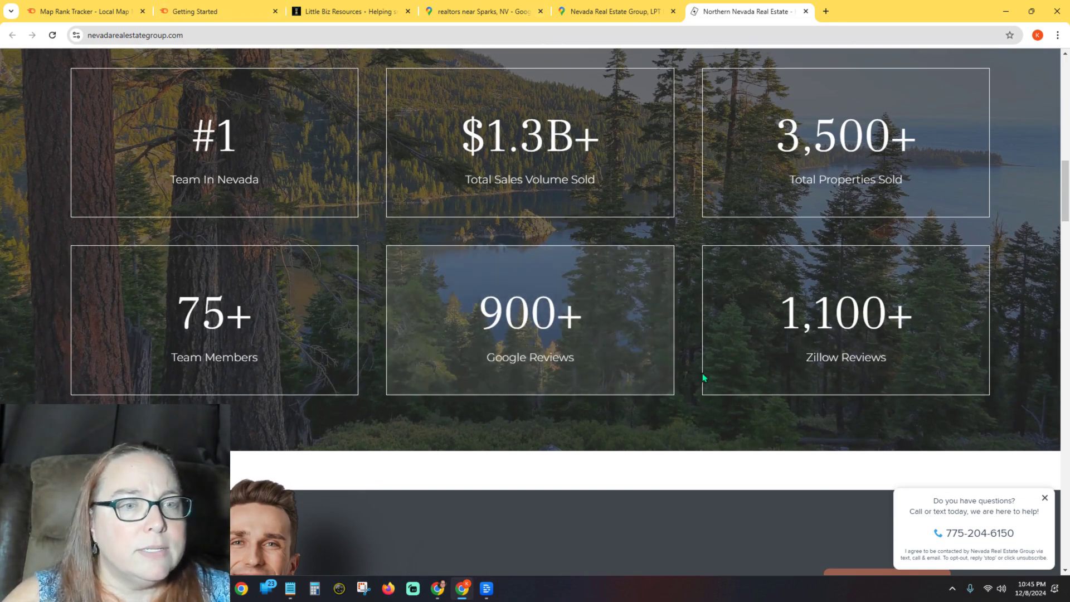
# Examine the areas listed under Northern Nevada Homes and the customer review section on the website's homepage.
pyautogui.scroll(-4, 696, 368)
pyautogui.scroll(-3, 682, 345)
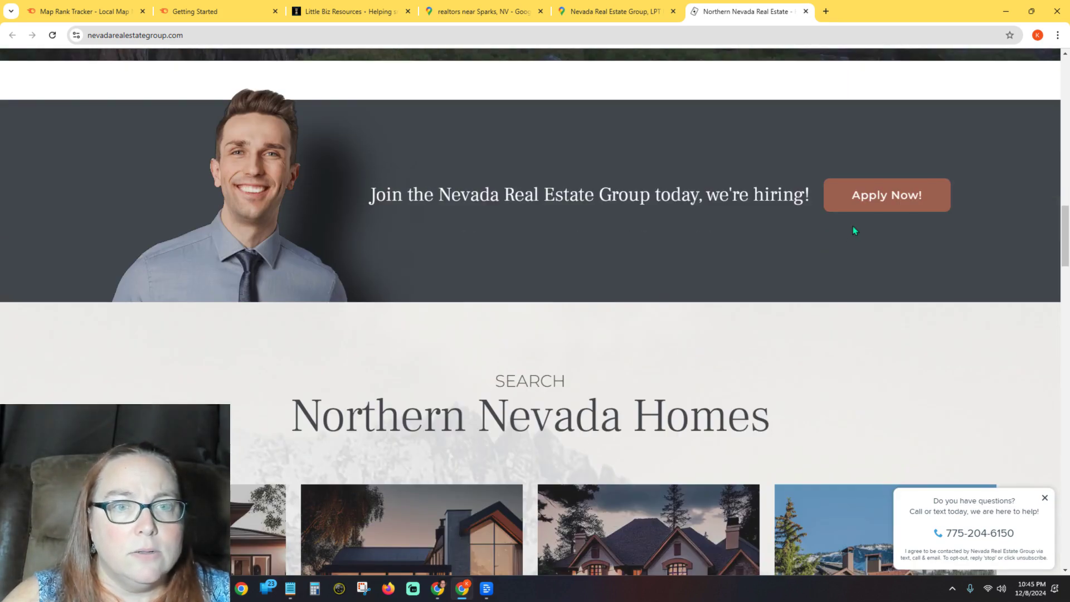
pyautogui.scroll(-6, 854, 230)
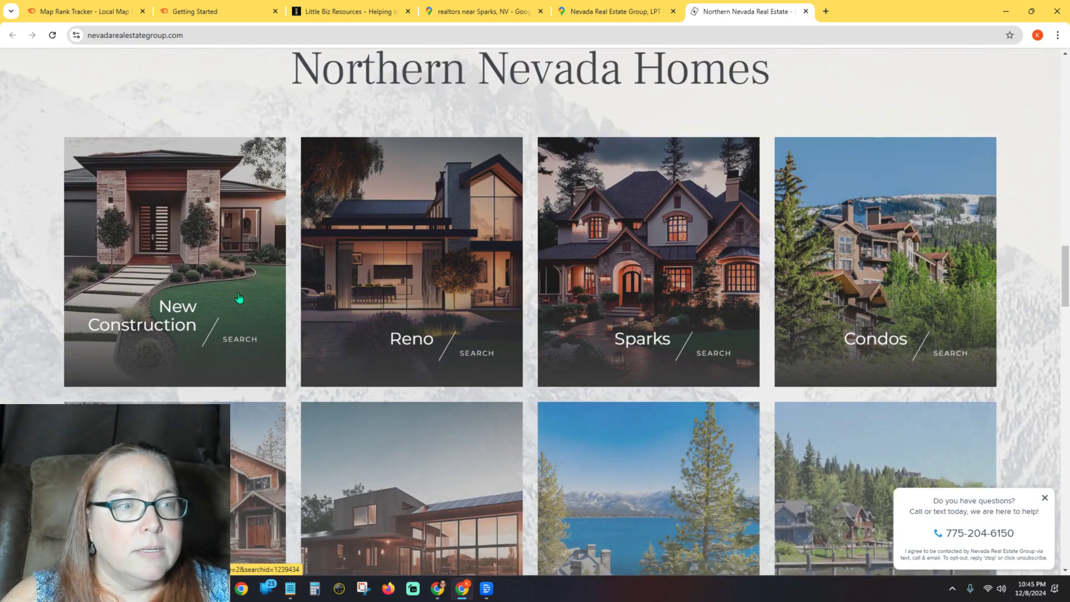
pyautogui.scroll(-4, 240, 298)
pyautogui.scroll(-3, 884, 136)
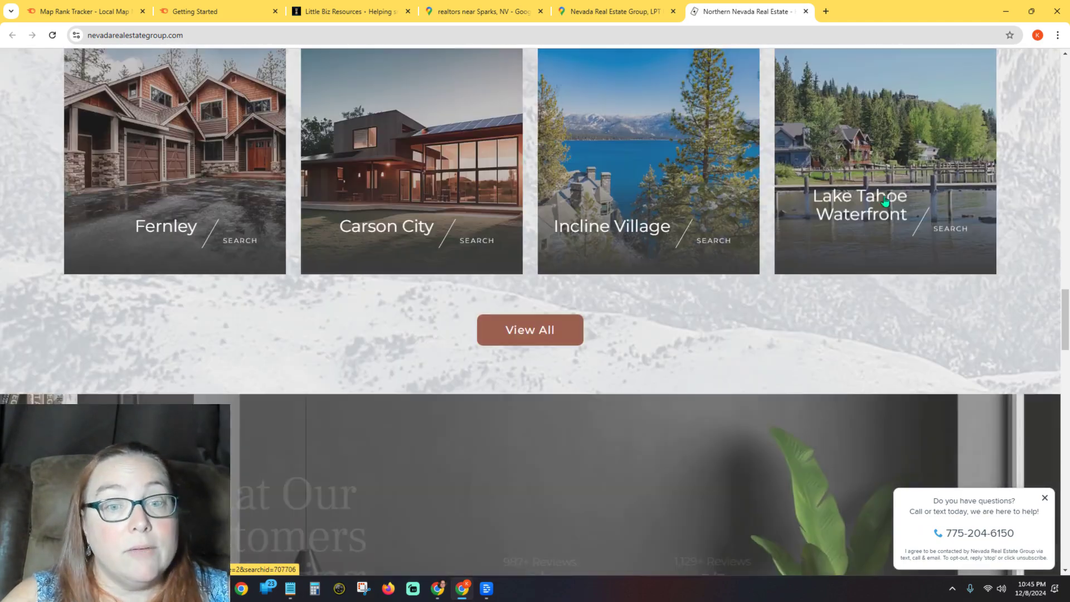
pyautogui.scroll(-3, 485, 214)
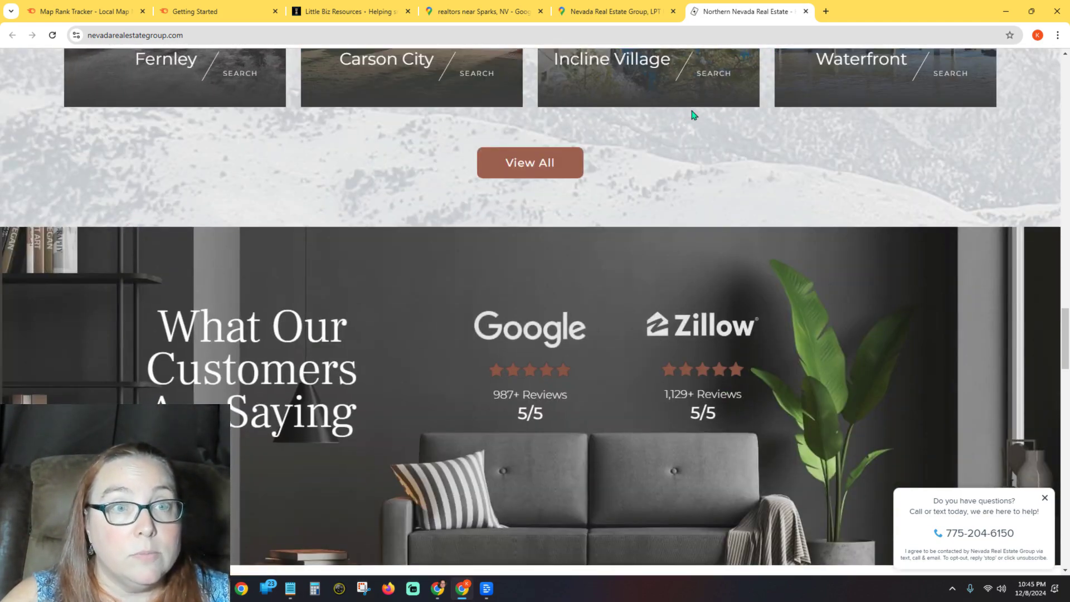
pyautogui.scroll(1, 692, 114)
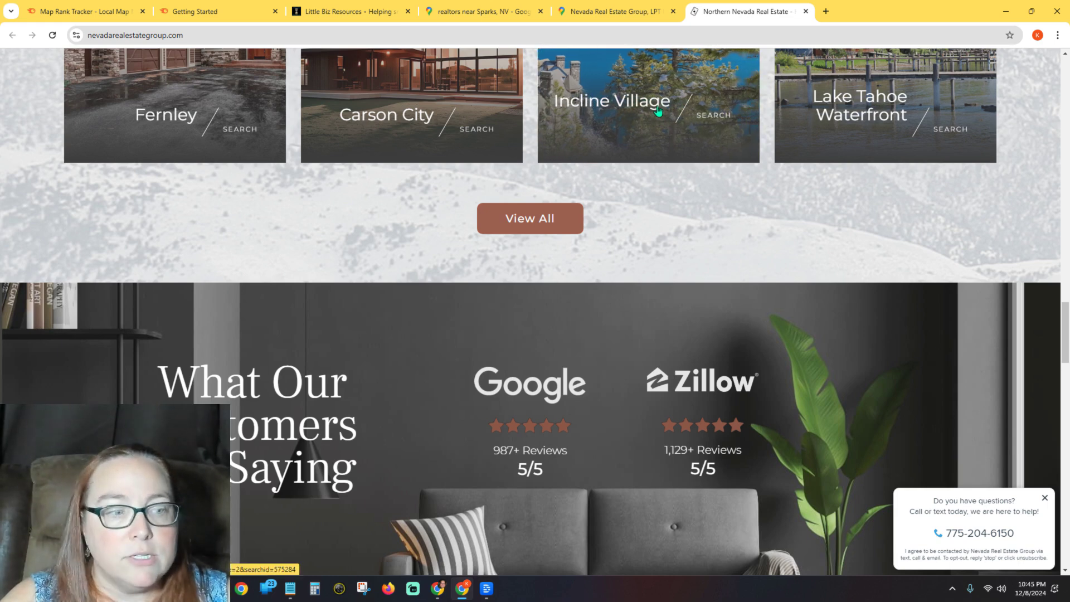
pyautogui.scroll(3, 657, 112)
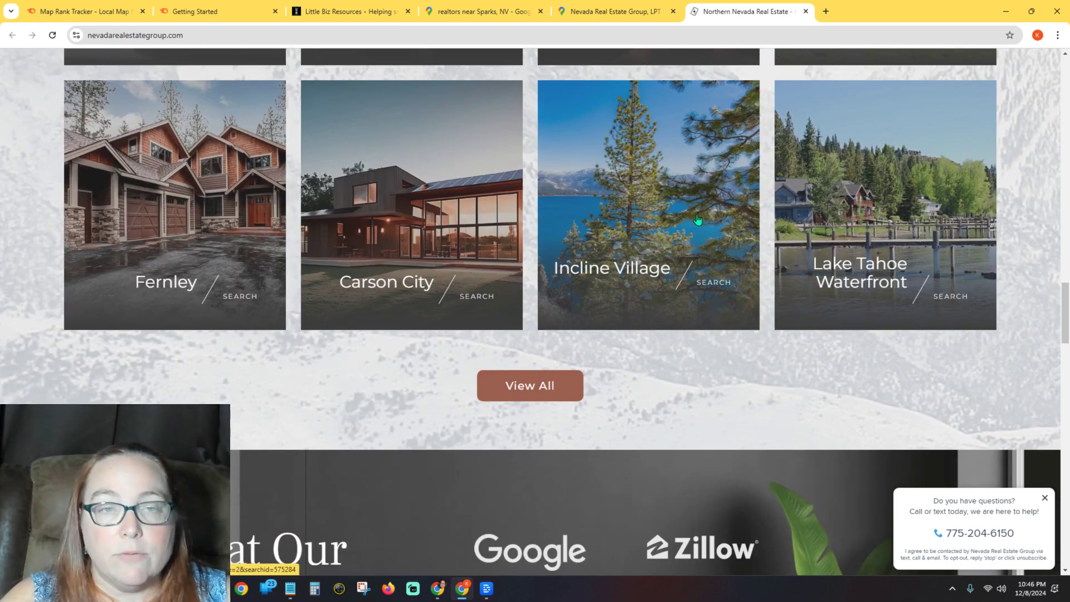
pyautogui.scroll(6, 513, 217)
pyautogui.scroll(-6, 512, 216)
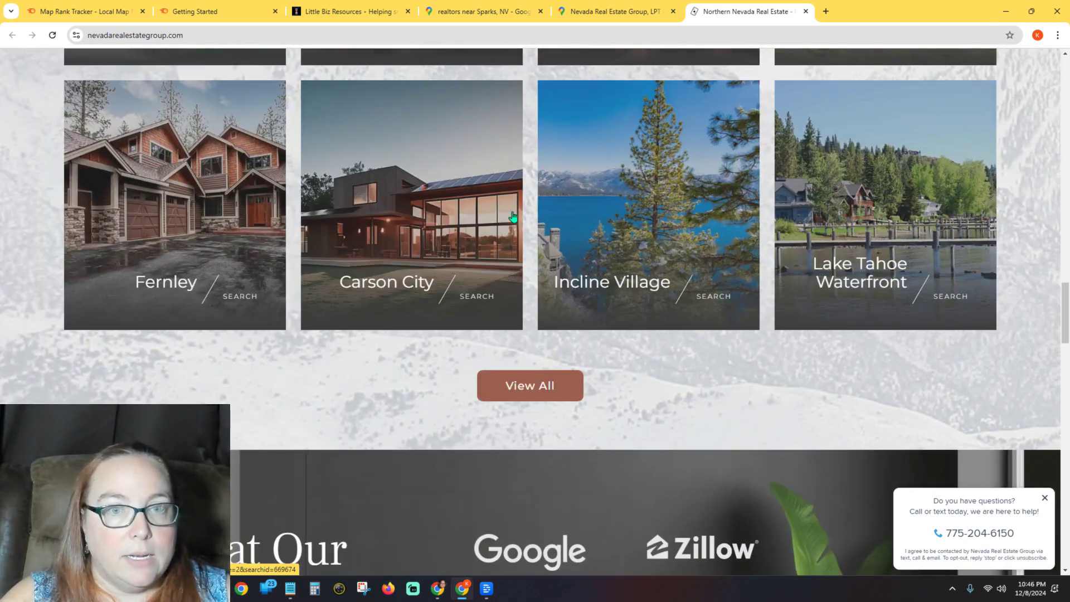